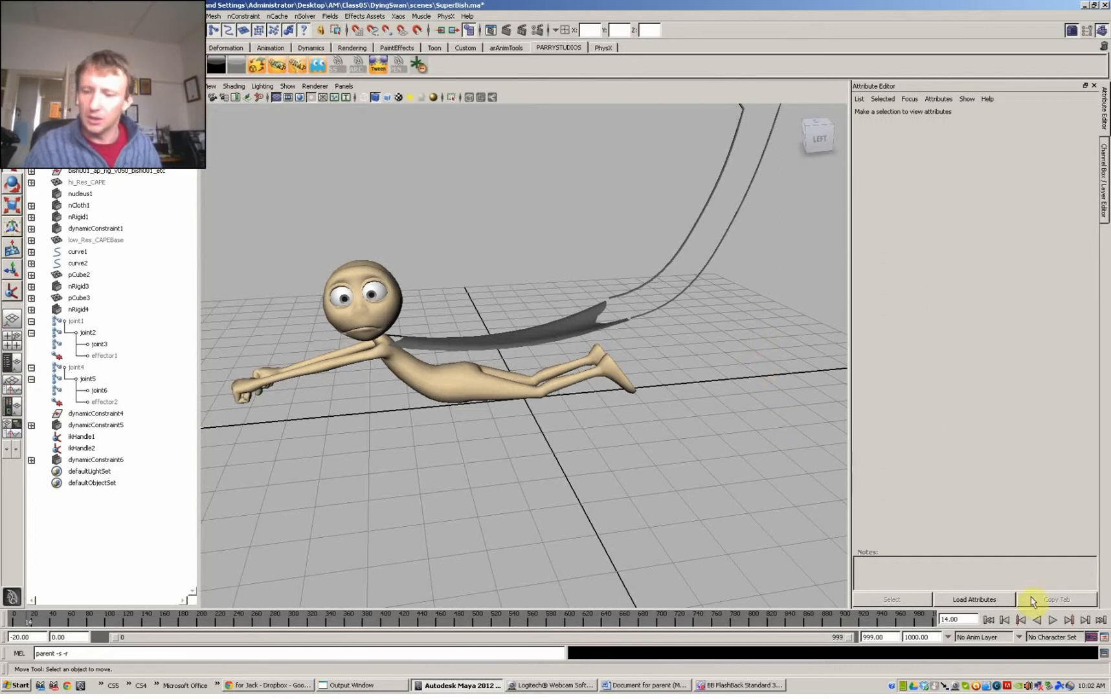
# Play the cape simulation from frame 0, stop it, and return to the start frame
pyautogui.click(989, 620)
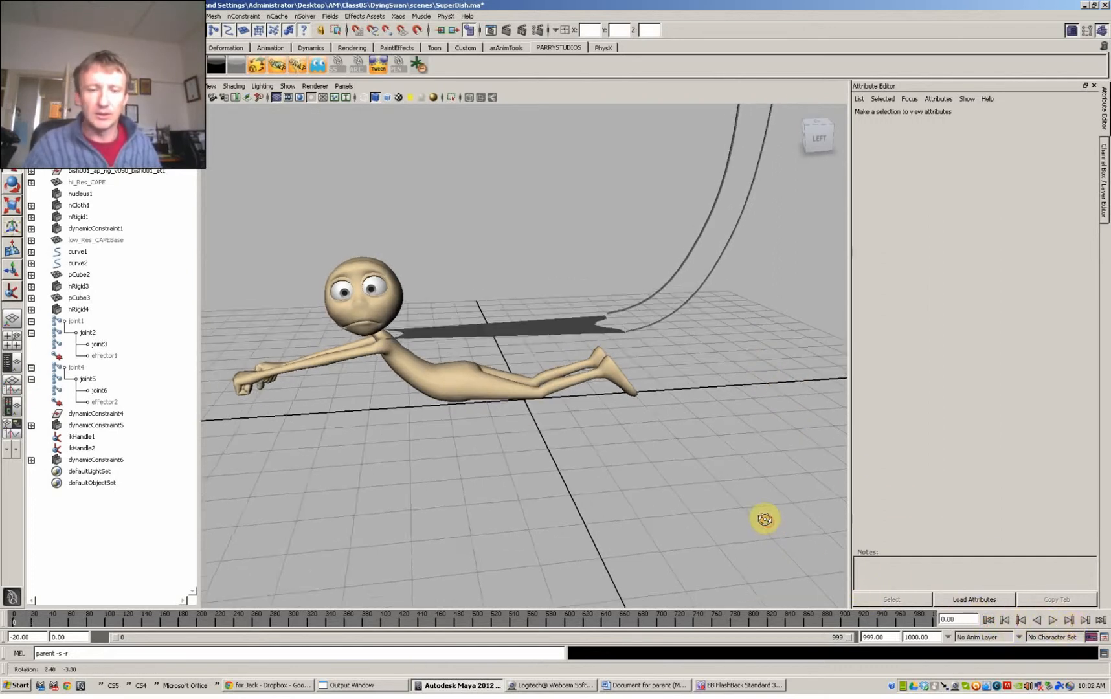
pyautogui.click(1053, 620)
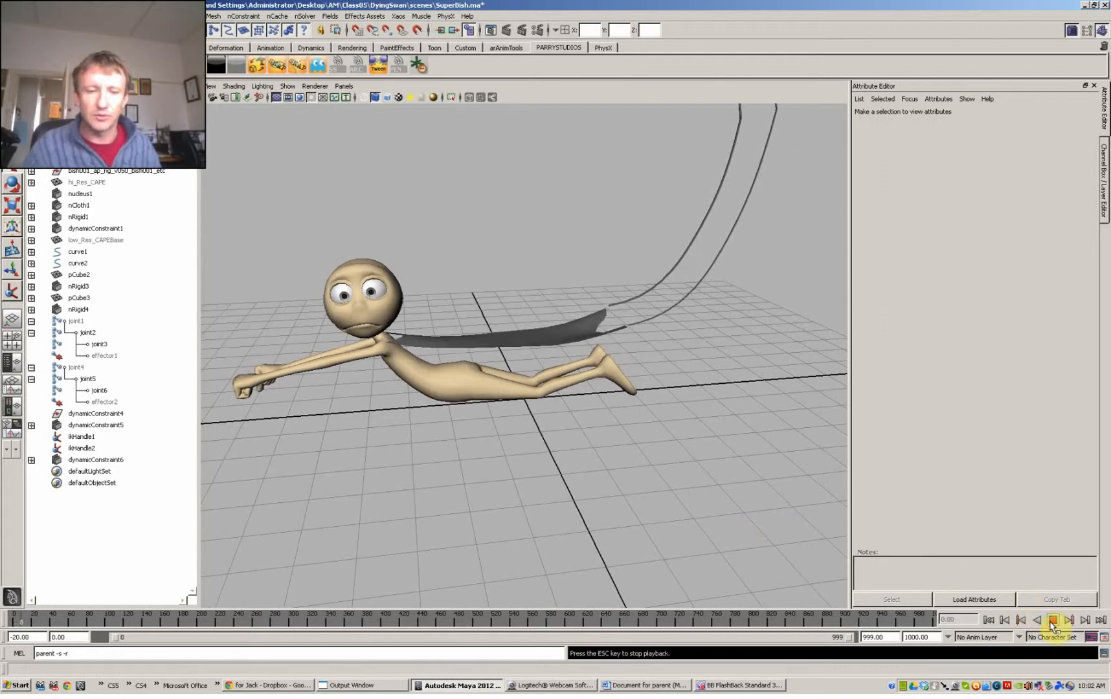
pyautogui.click(1053, 620)
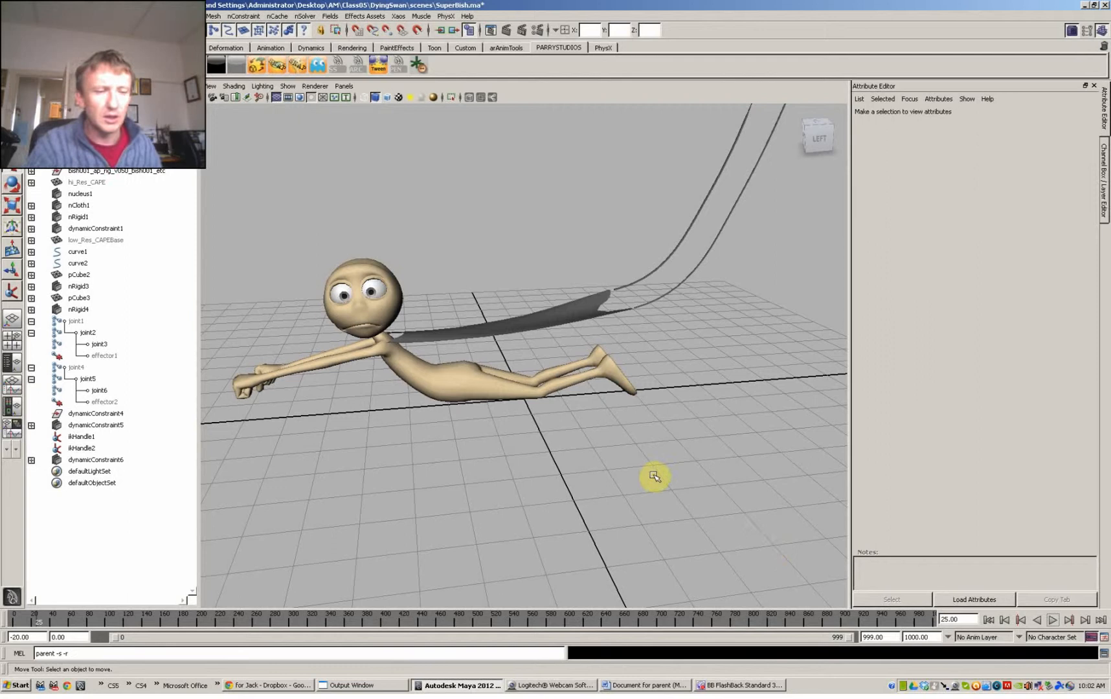
pyautogui.click(988, 620)
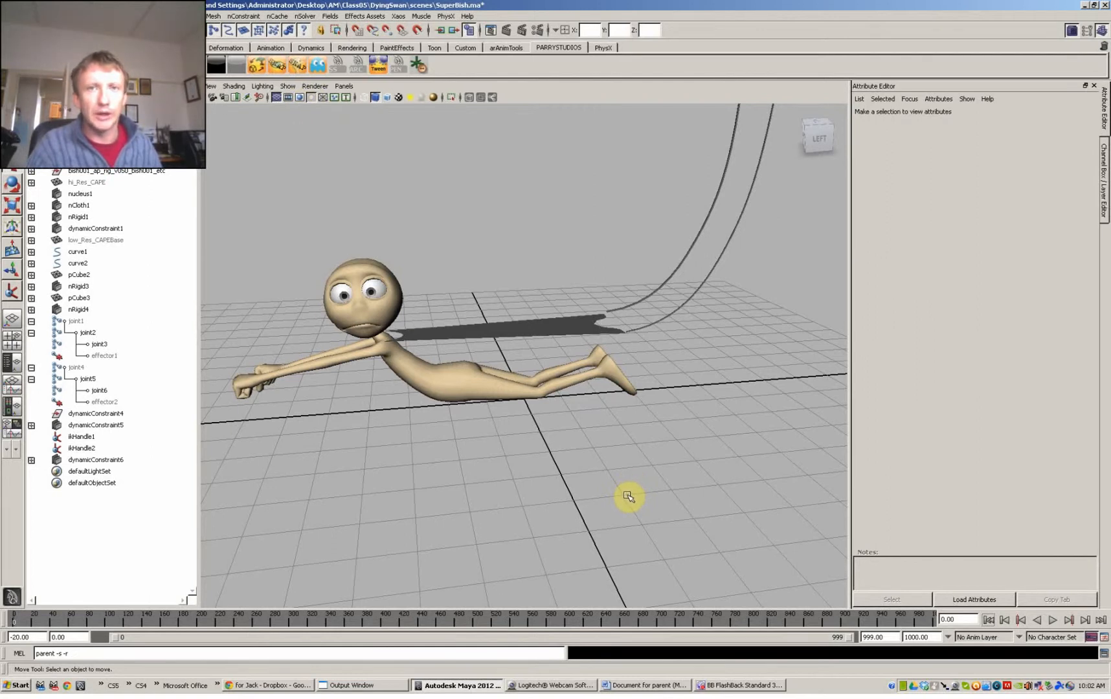
# Hide polygons and show NURBS curves in the viewport to inspect the curves driving the two cables
pyautogui.click(691, 305)
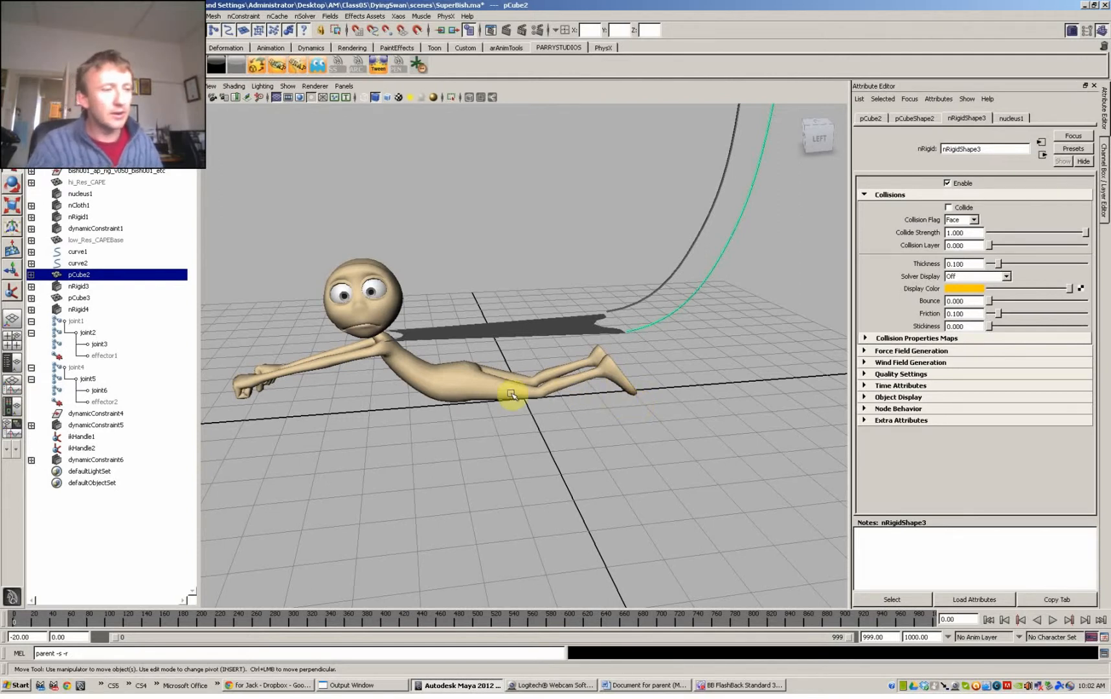
pyautogui.click(292, 88)
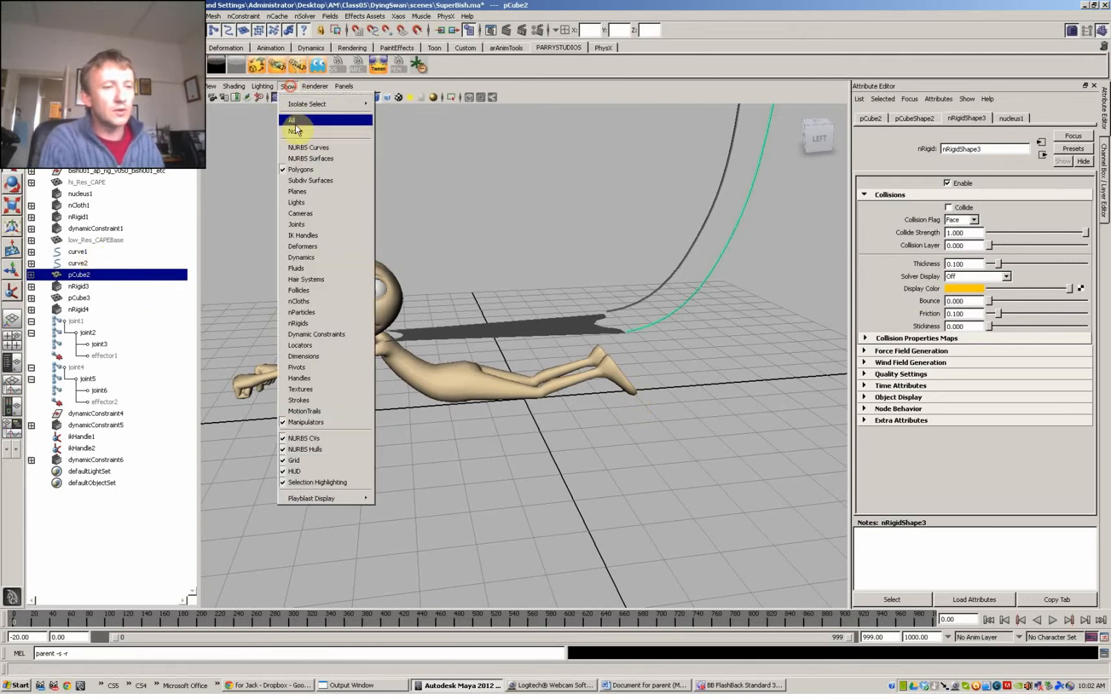
pyautogui.click(305, 170)
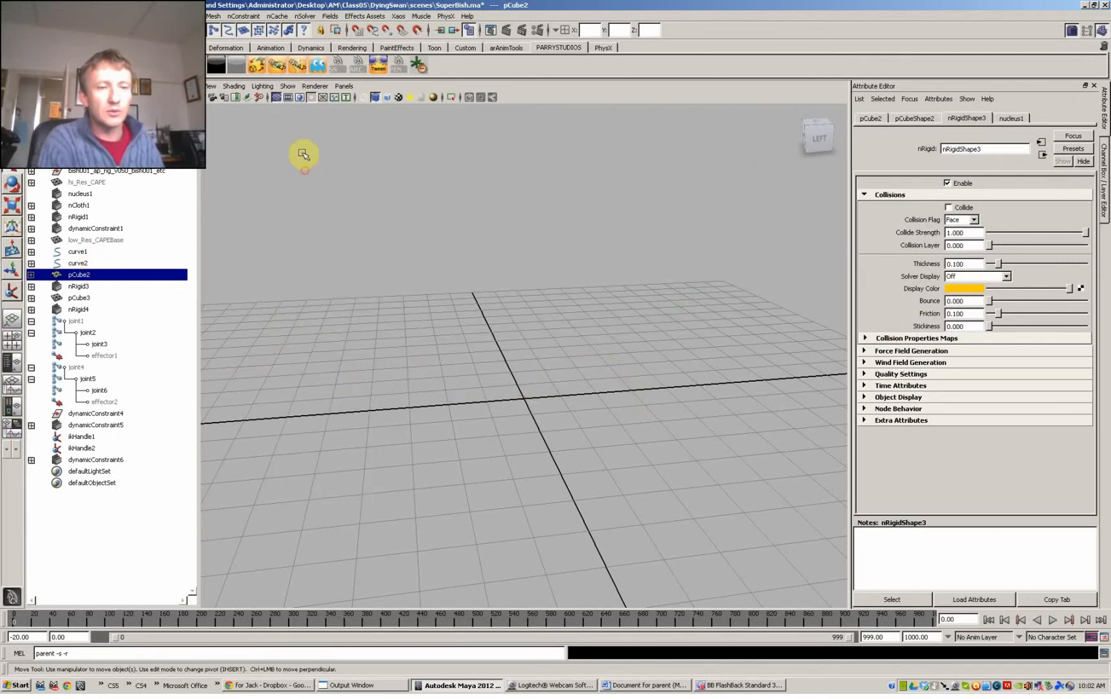
pyautogui.click(289, 87)
pyautogui.click(296, 147)
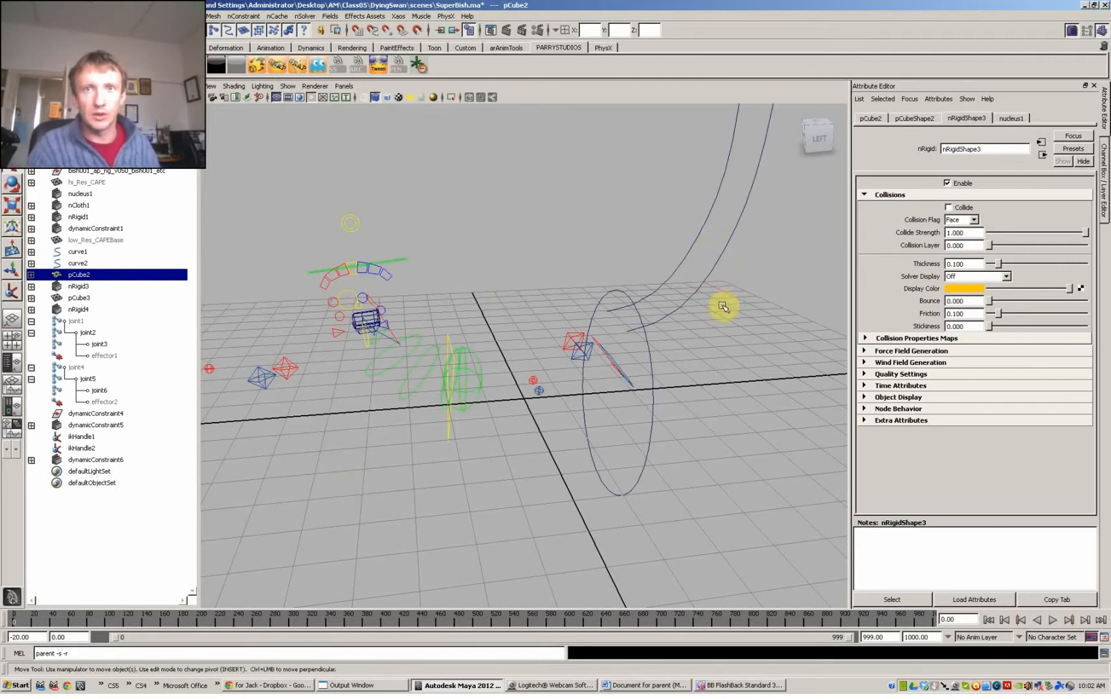
pyautogui.keyDown('alt'); pyautogui.moveTo(723, 307); pyautogui.dragTo(689, 375); pyautogui.keyUp('alt')
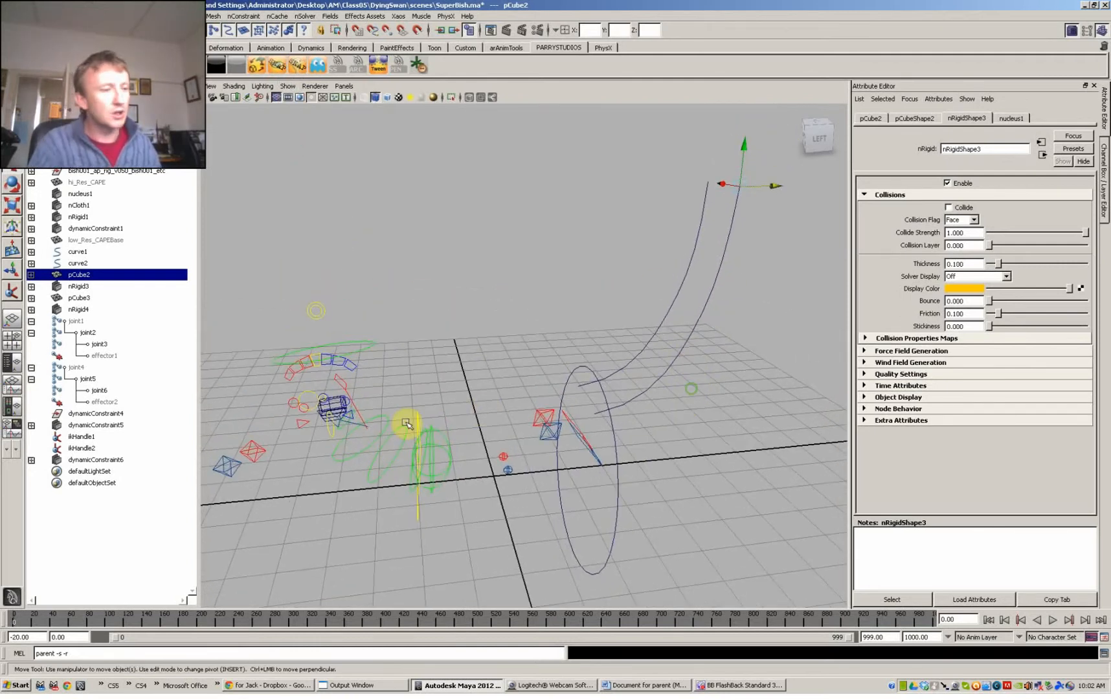
# Unhide the joint1 and joint4 chains and display joints in the viewport
pyautogui.click(87, 322)
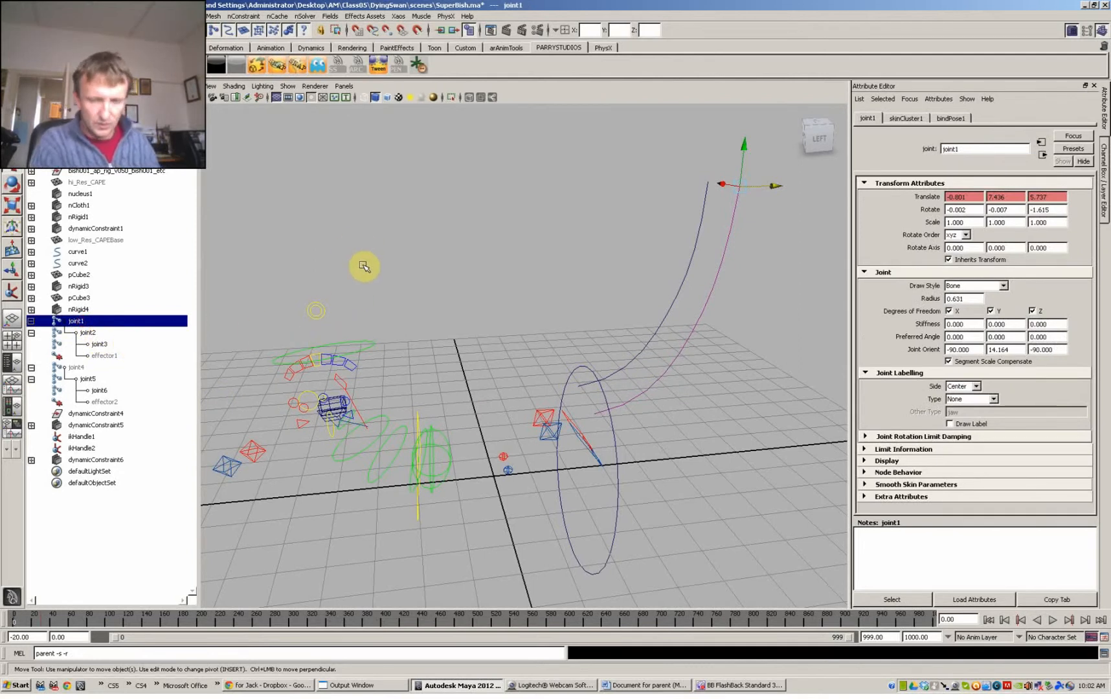
pyautogui.click(288, 86)
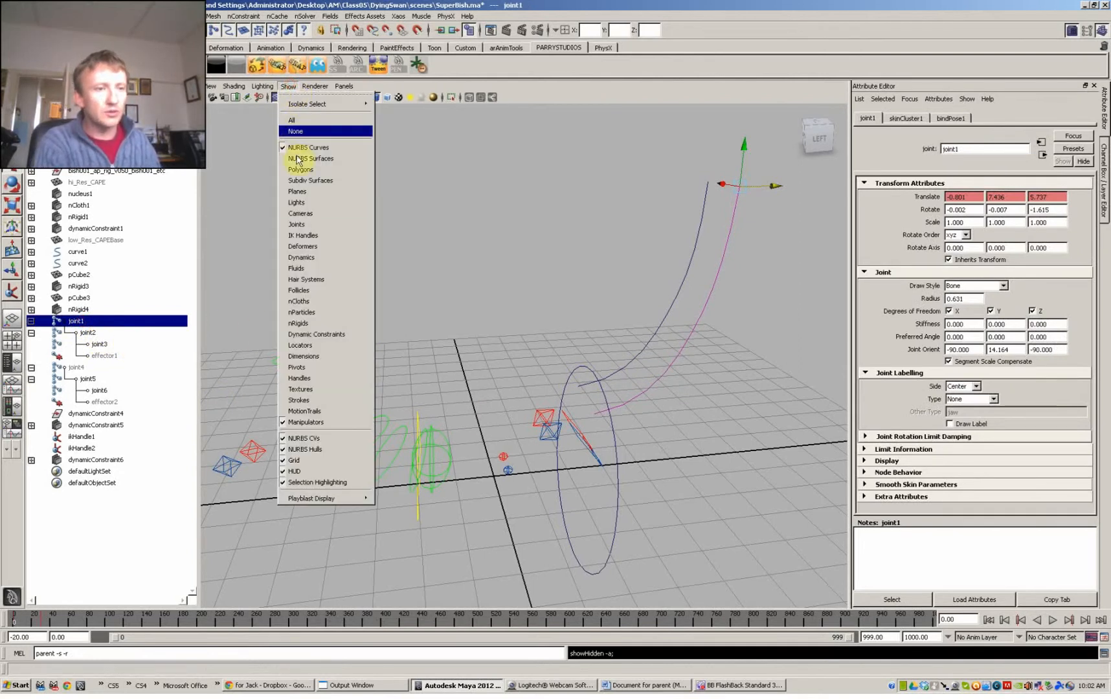
pyautogui.click(307, 226)
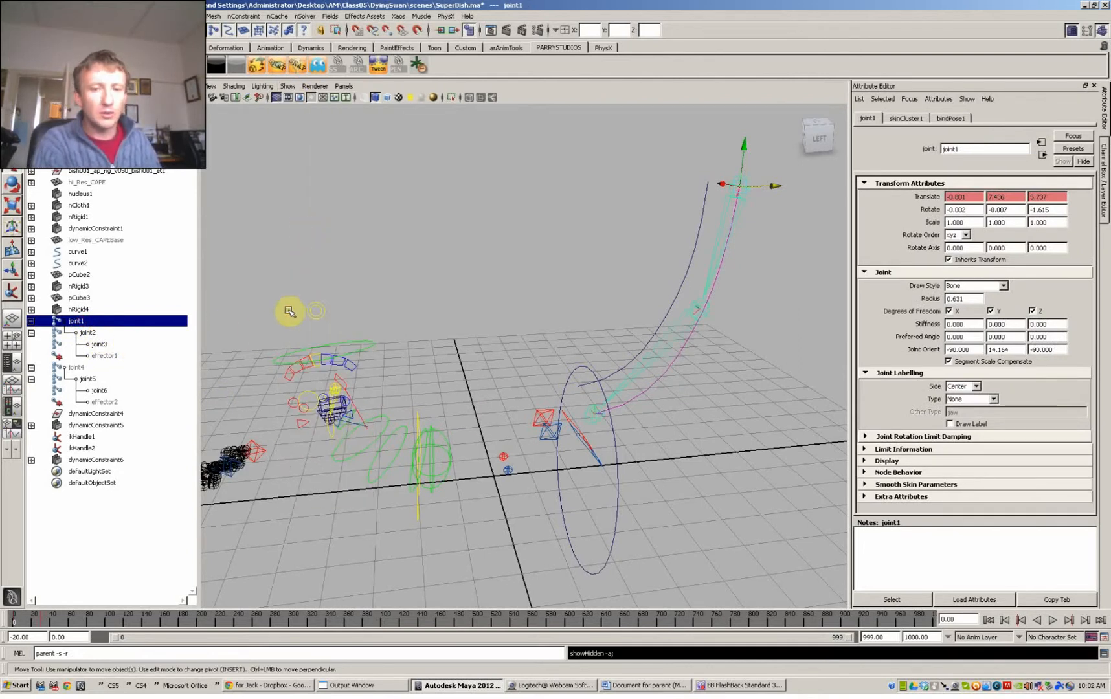
pyautogui.click(88, 367)
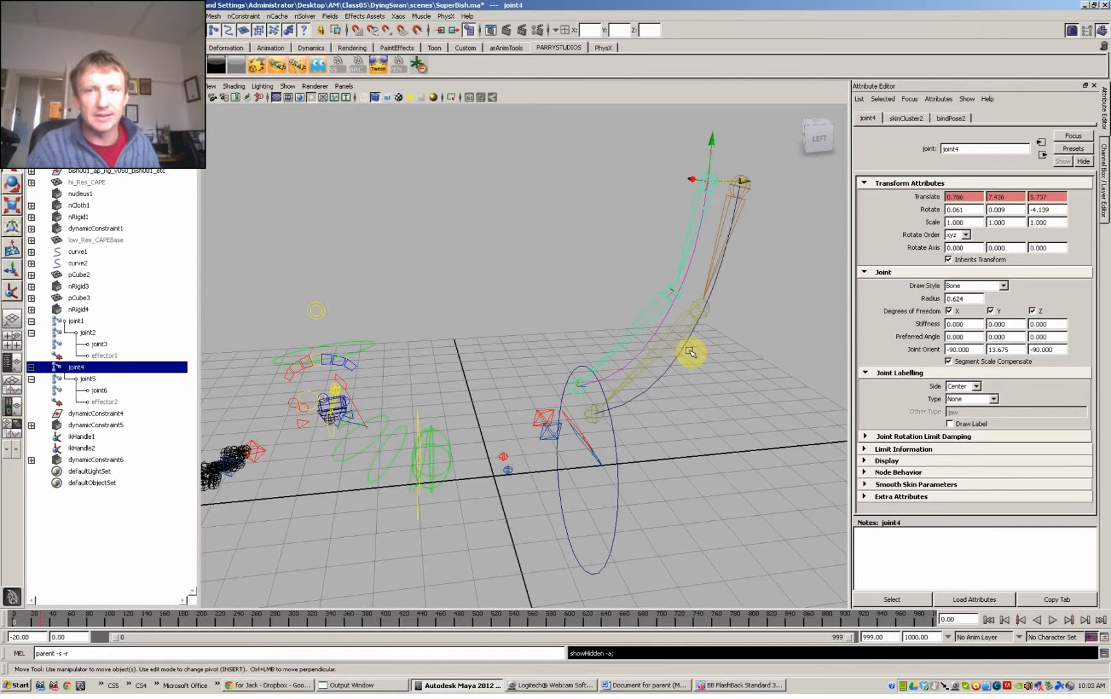
# Try to rotate joint2, the middle joint of the first cable chain
pyautogui.click(701, 314)
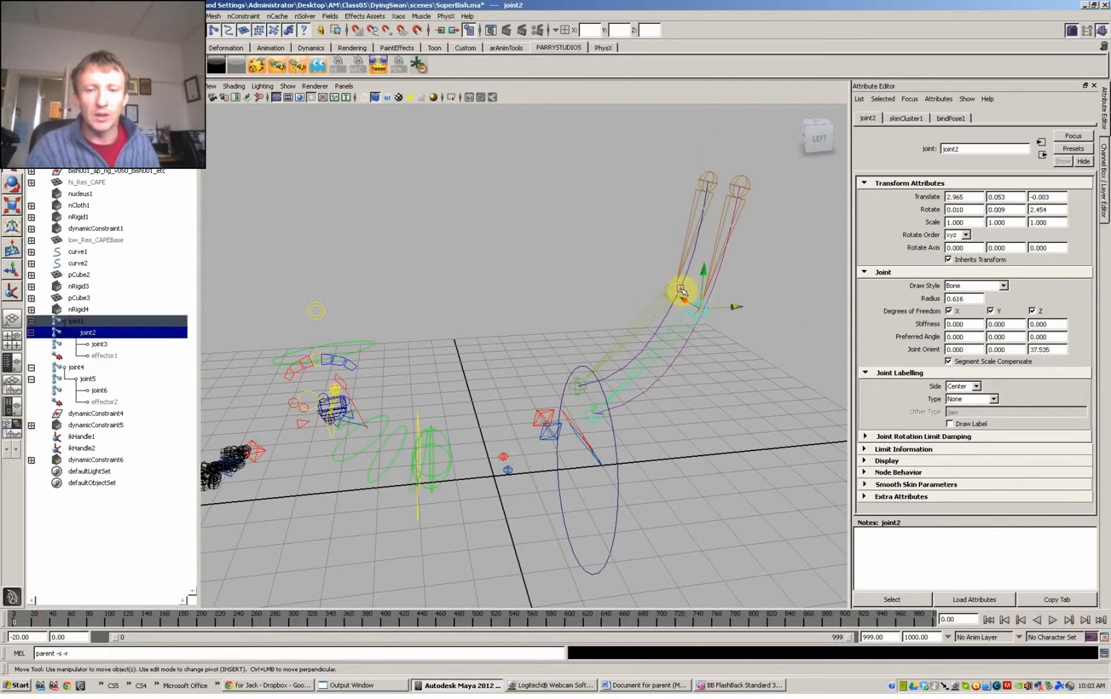
pyautogui.press('e')
pyautogui.moveTo(655, 303); pyautogui.dragTo(656, 299)
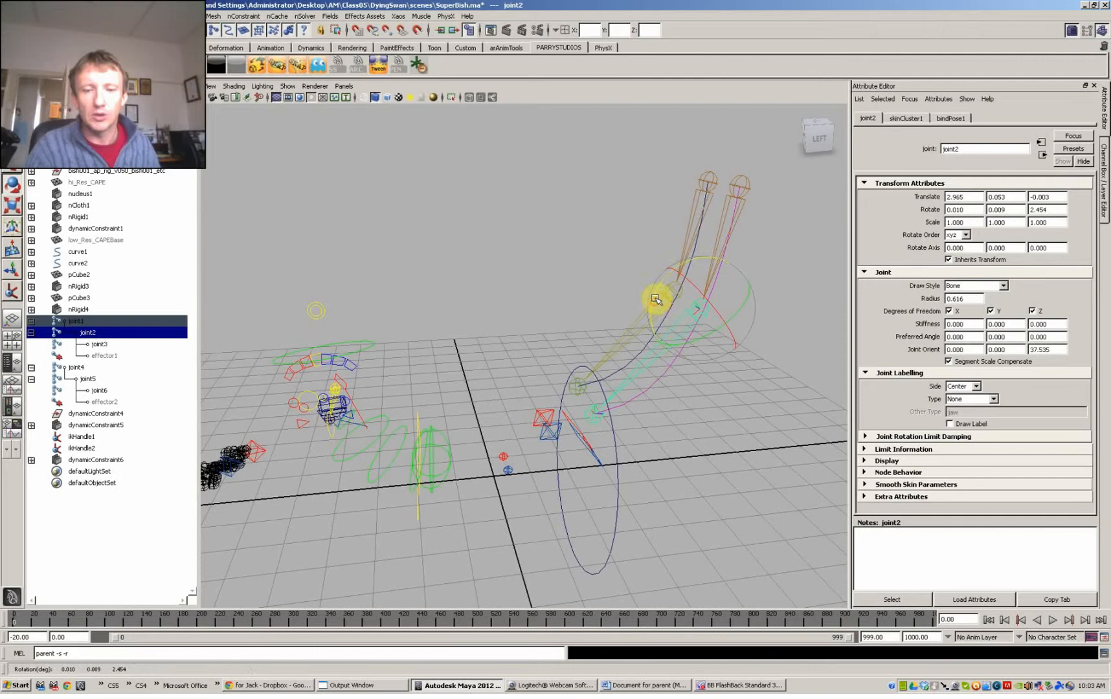
# Select cv[3] and cv[4] at the lower end of curve1, undoing the accidental joint selection
pyautogui.click(662, 384)
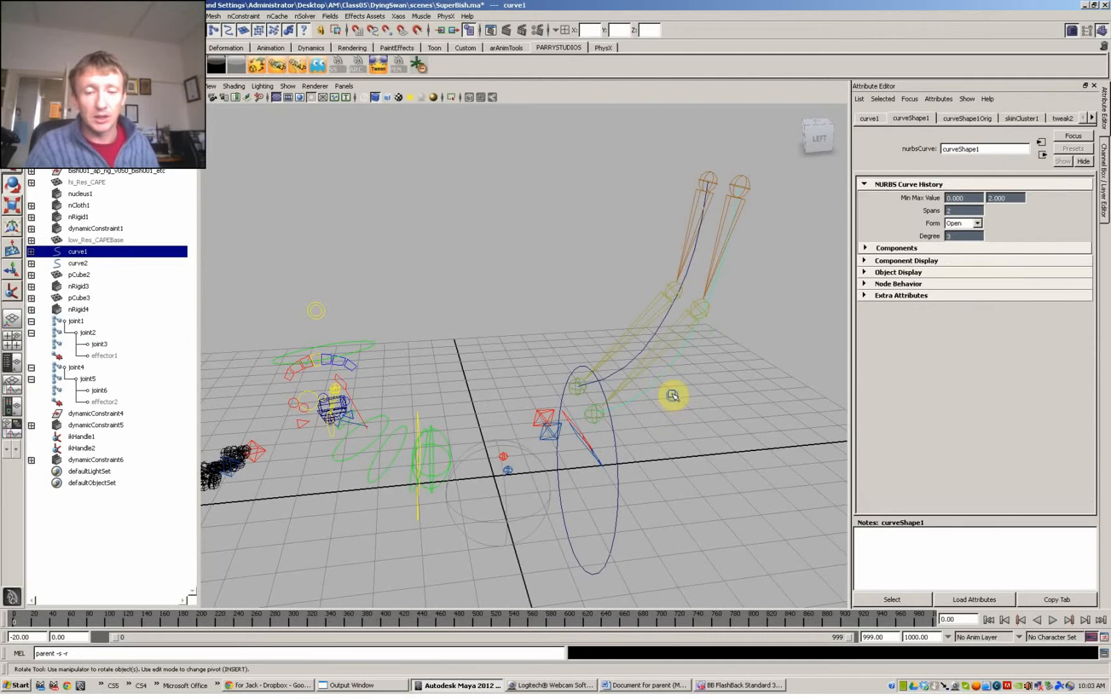
pyautogui.click(631, 400)
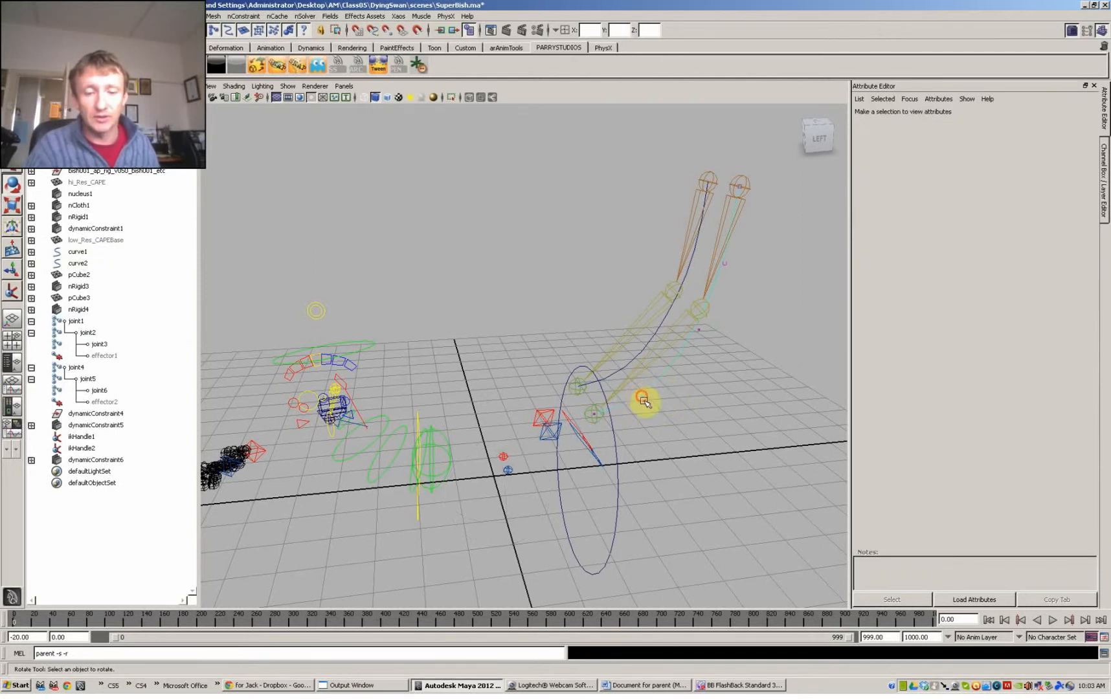
pyautogui.click(645, 407)
pyautogui.press('q')
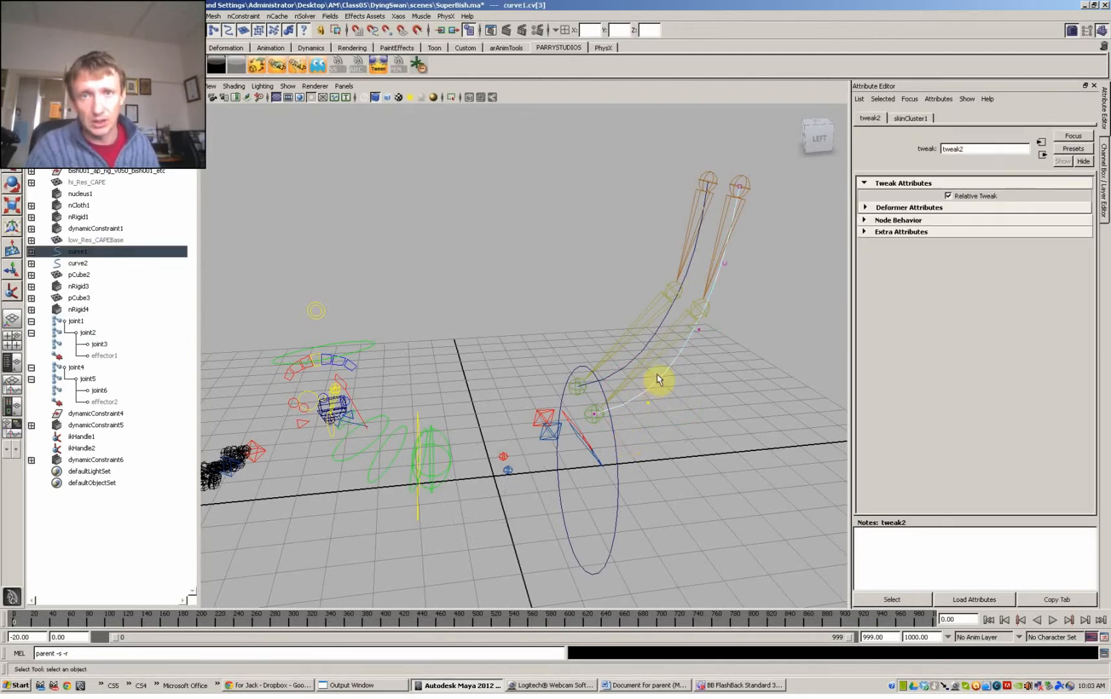
pyautogui.keyDown('shift'); pyautogui.click(596, 419); pyautogui.keyUp('shift')
pyautogui.hotkey('ctrl', 'z')
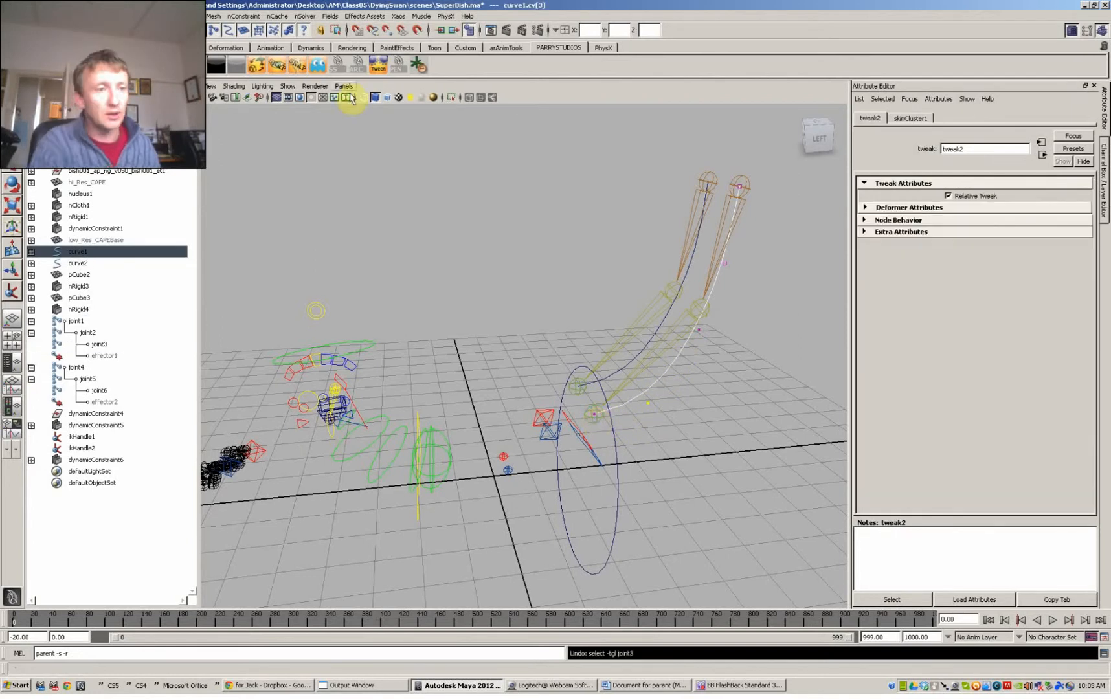
pyautogui.keyDown('shift'); pyautogui.click(595, 412); pyautogui.keyUp('shift')
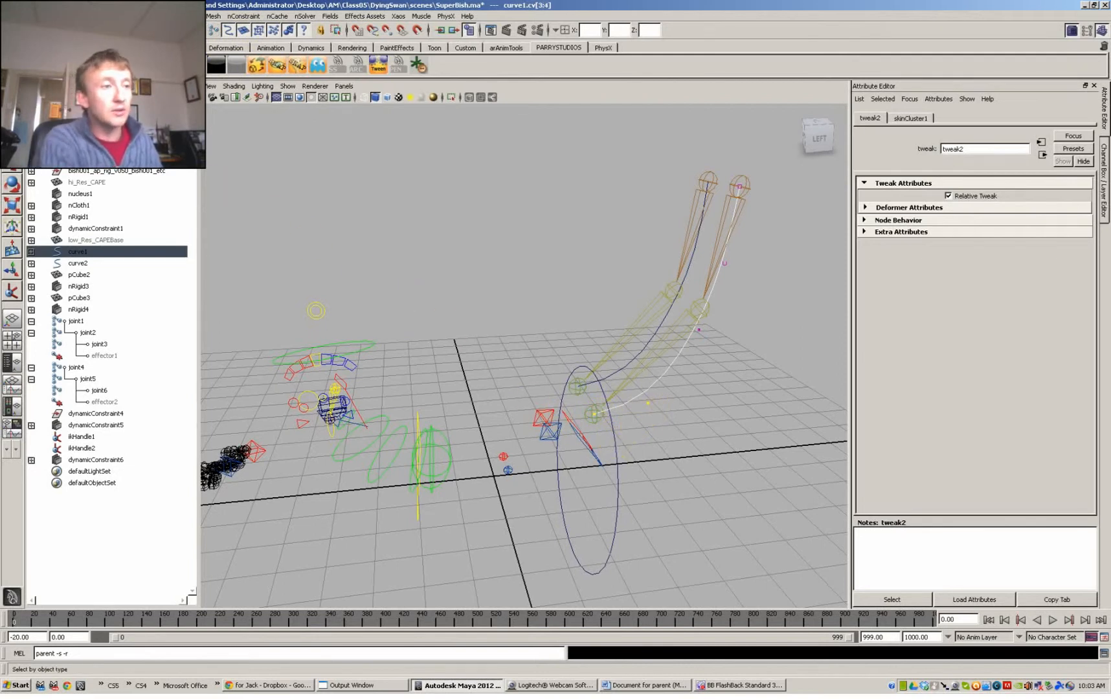
# Open the Component Editor to inspect the smooth skin weights of the selected curve1 CVs
pyautogui.click(125, 16)
pyautogui.click(272, 33)
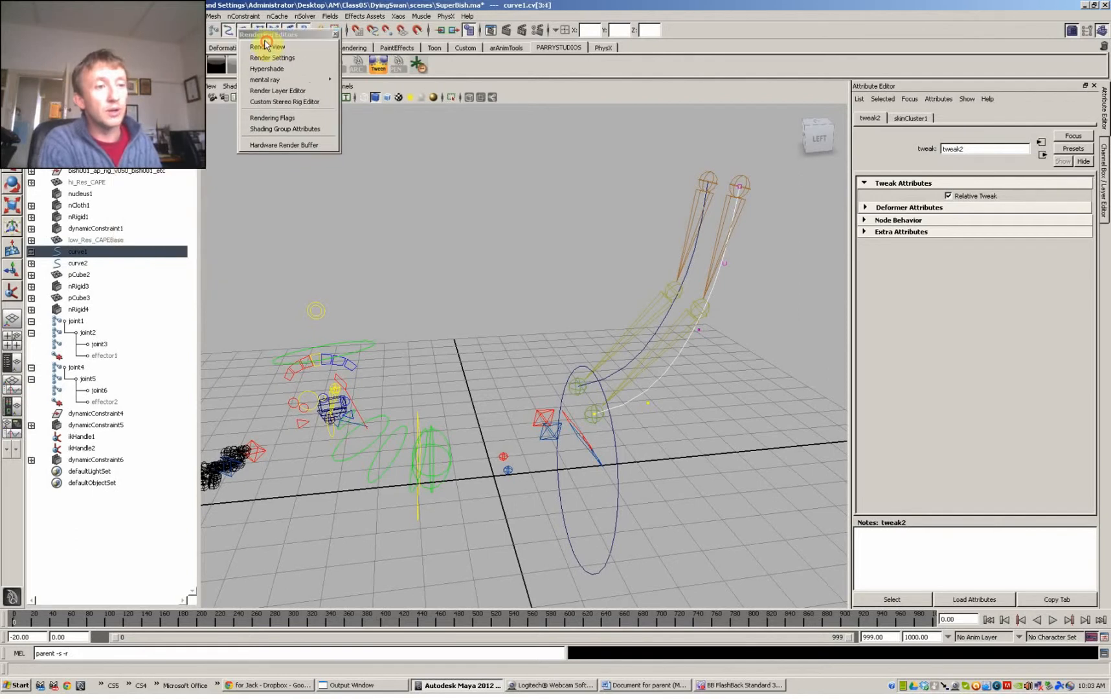
pyautogui.click(336, 36)
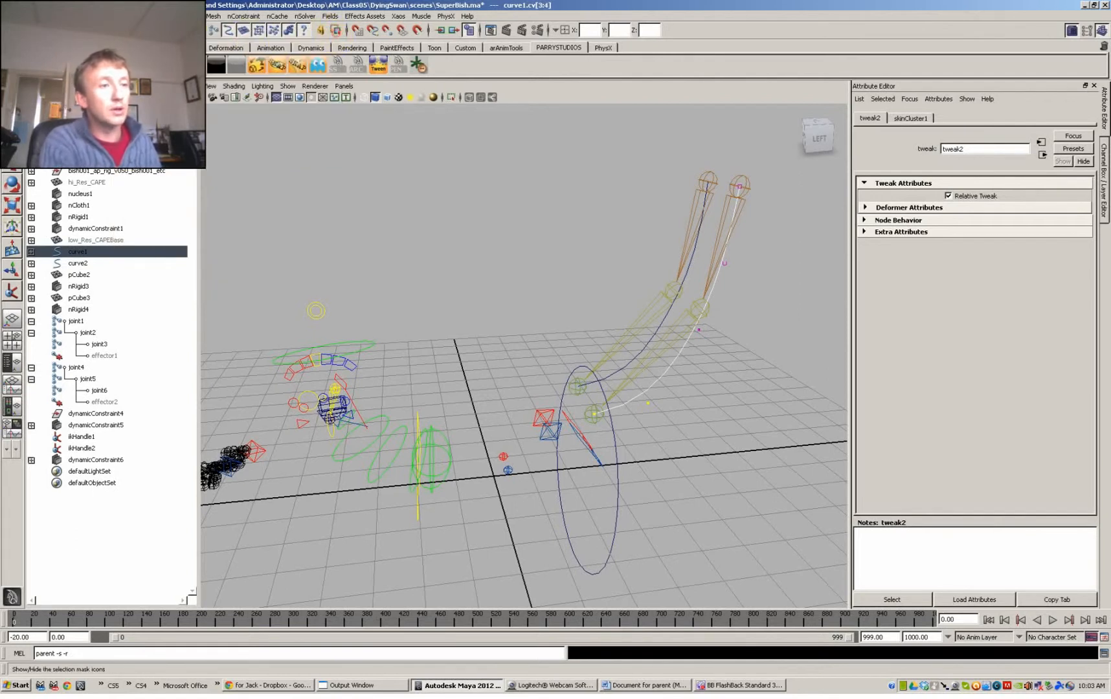
pyautogui.click(124, 16)
pyautogui.moveTo(224, 33)
pyautogui.click(281, 43)
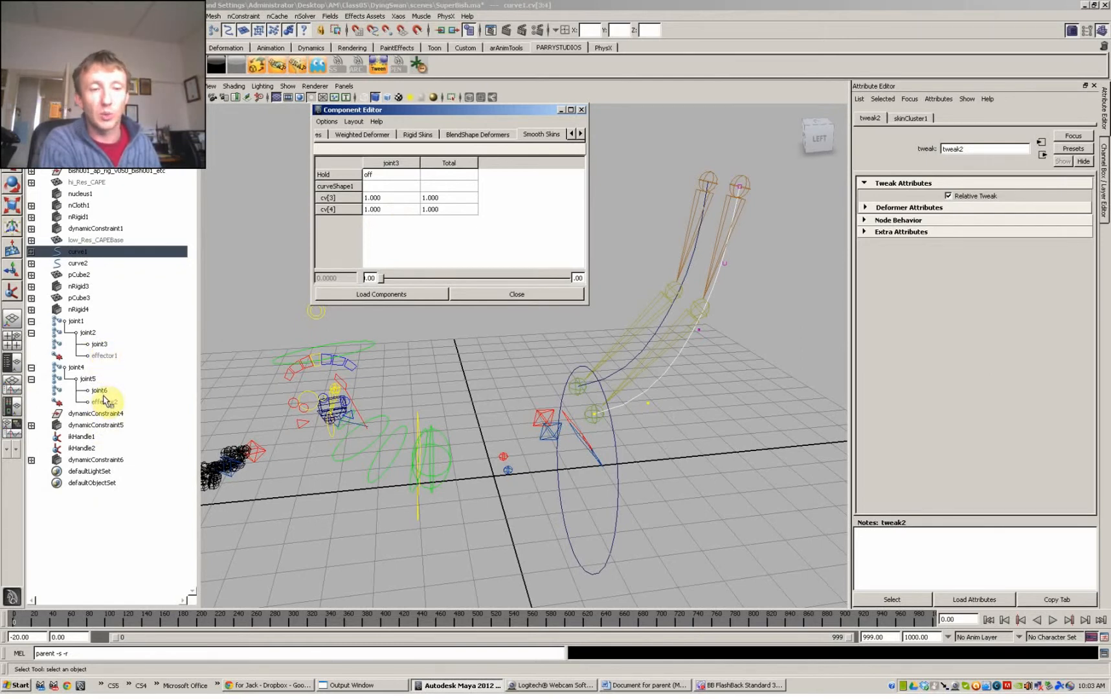
# Try a joint3 smooth skin weight of 1 on curve1's cv[2], undo it, and close the Component Editor
pyautogui.click(699, 330)
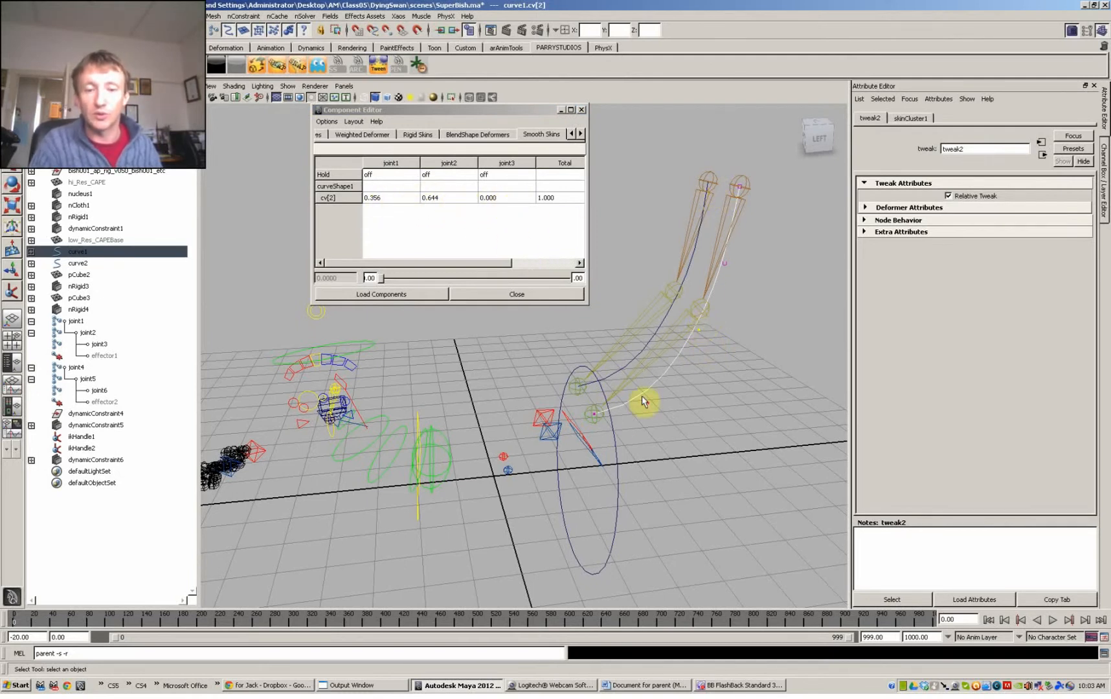
pyautogui.click(506, 199)
pyautogui.write('1')
pyautogui.press('Return')
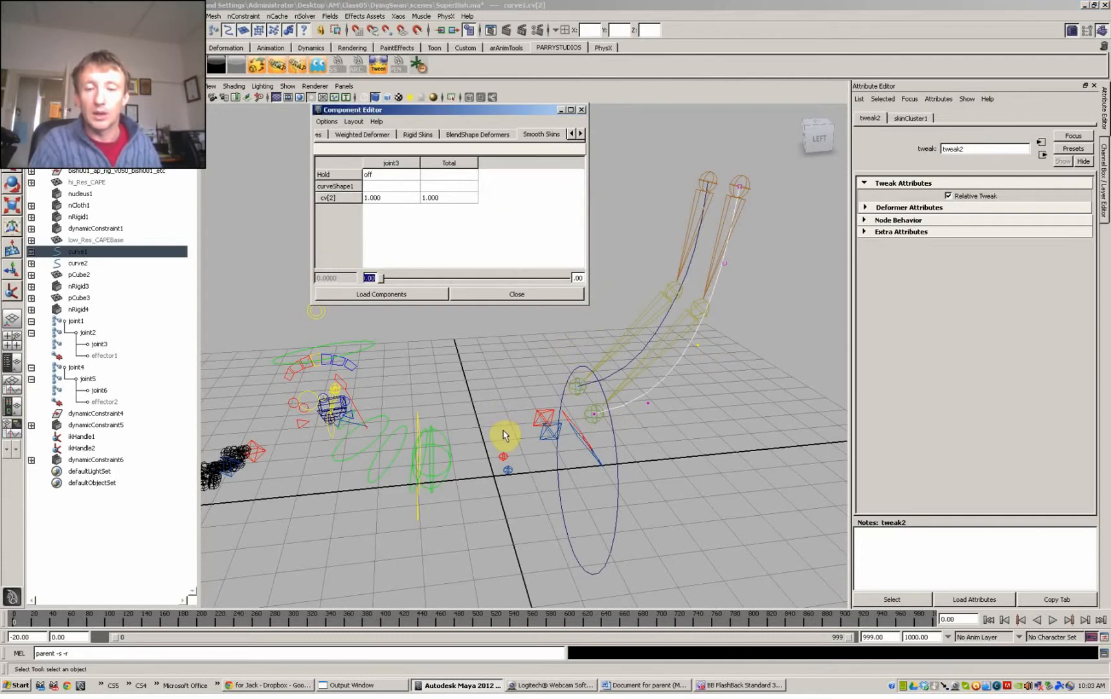
pyautogui.hotkey('ctrl', 'z')
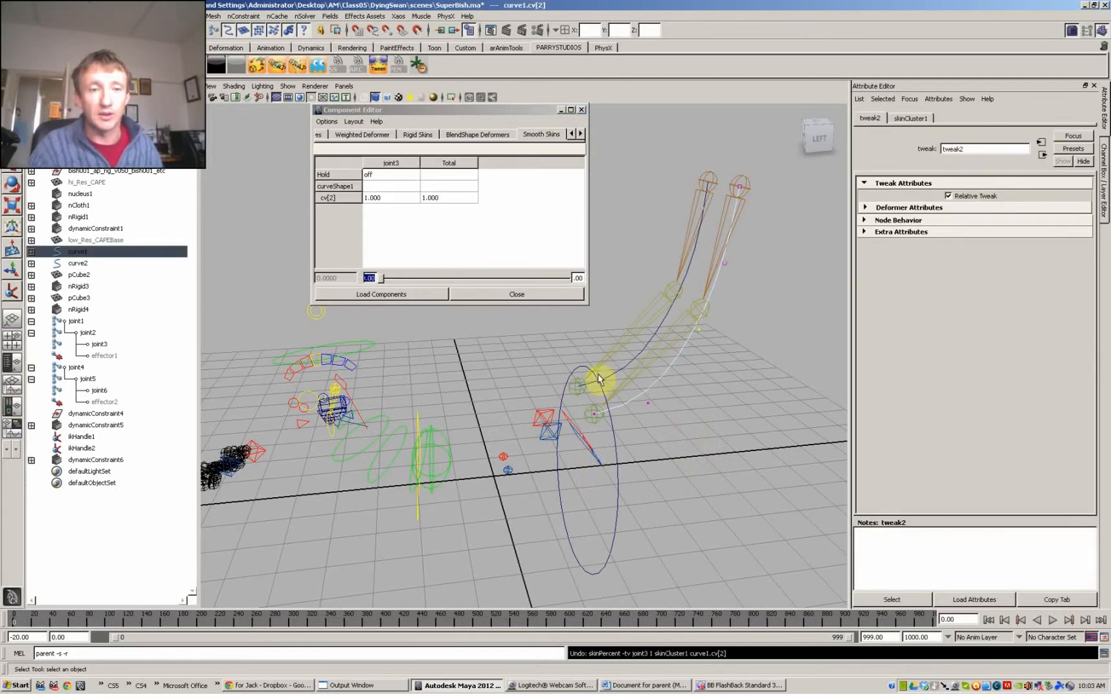
pyautogui.click(583, 111)
pyautogui.click(583, 111)
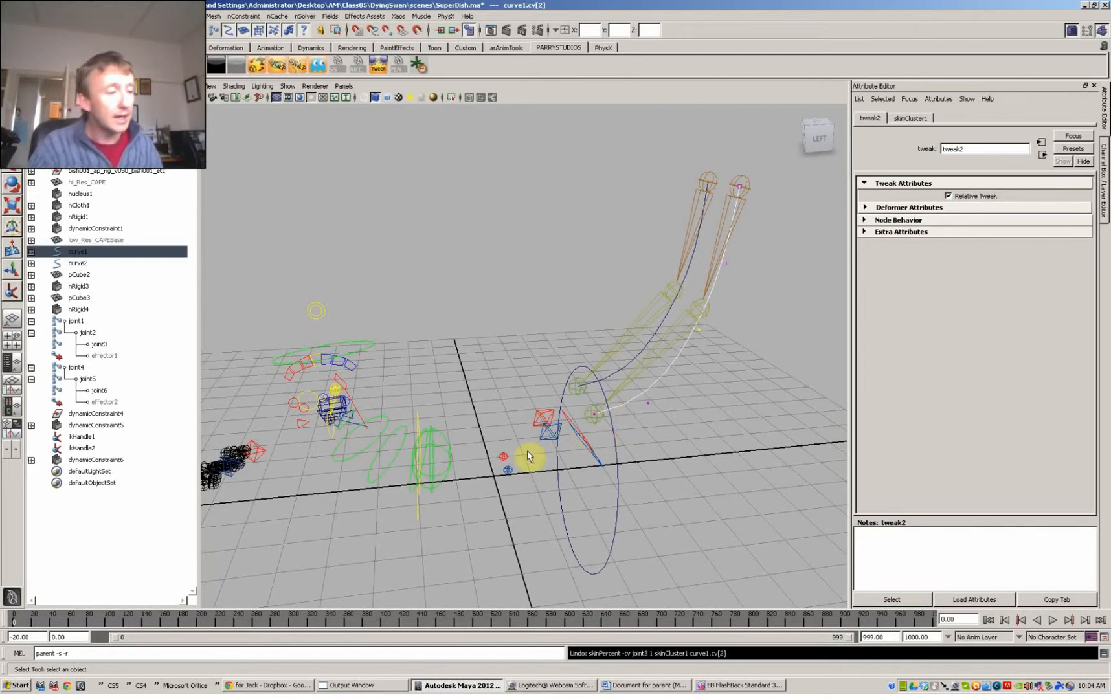
# Show all object types in the viewport and select both ikHandle1 and ikHandle2
pyautogui.click(90, 437)
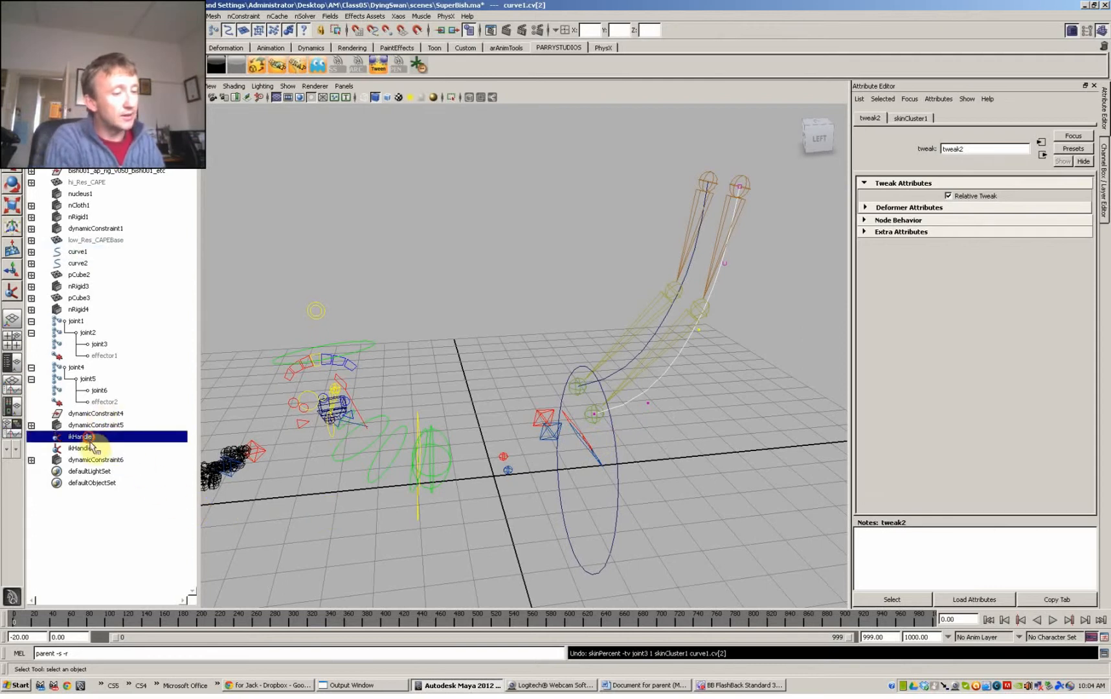
pyautogui.click(83, 449)
pyautogui.click(287, 86)
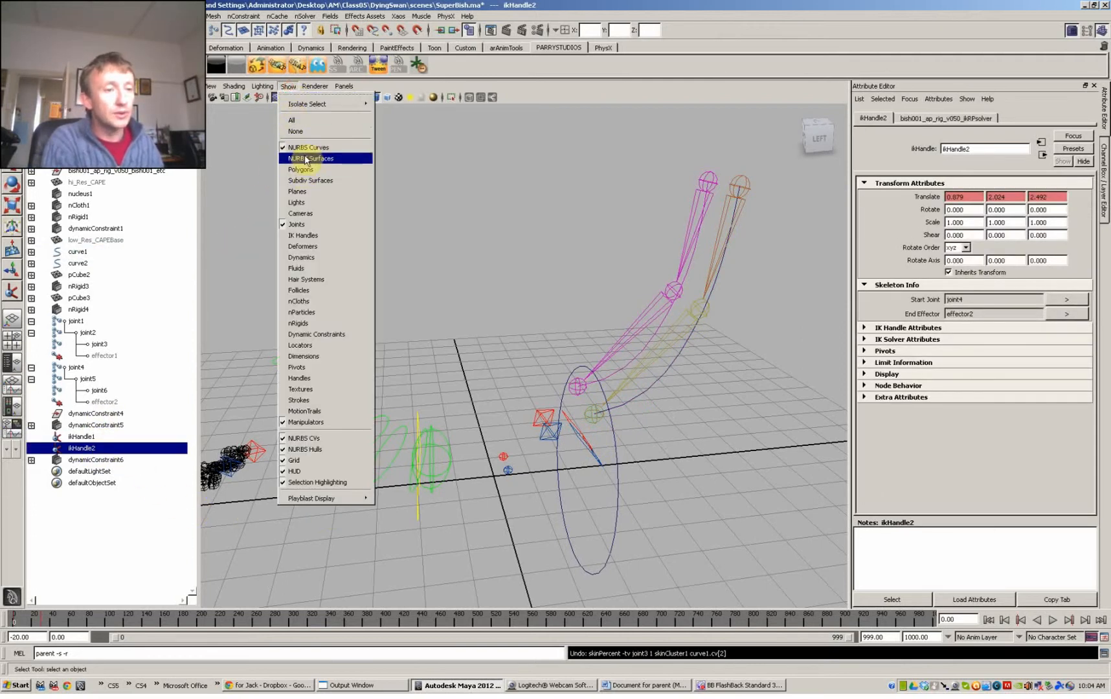
pyautogui.click(292, 120)
pyautogui.click(583, 403)
pyautogui.click(680, 450)
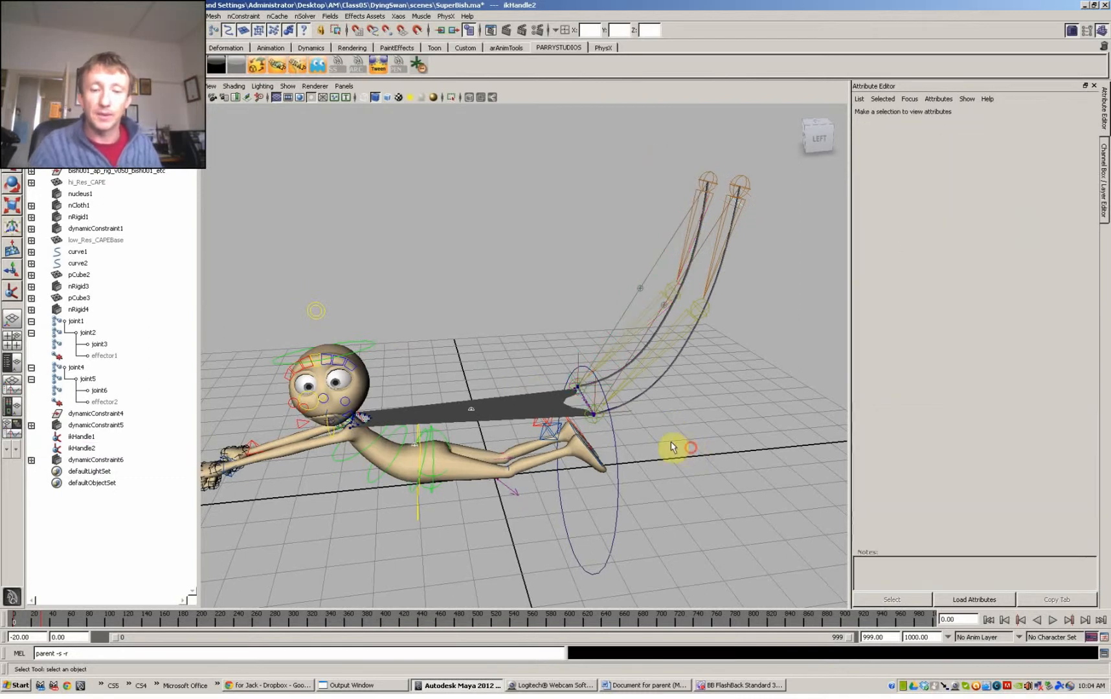
pyautogui.click(620, 402)
pyautogui.keyDown('shift'); pyautogui.click(591, 396); pyautogui.keyUp('shift')
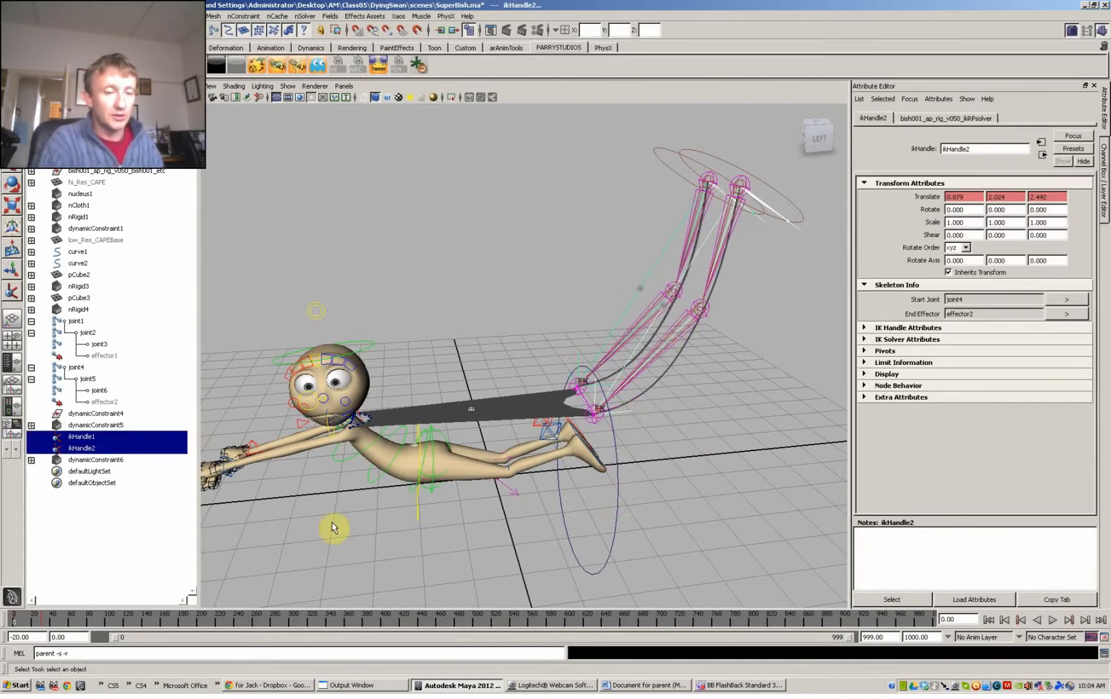
# Try moving both IK handles slightly upward, and undo the move
pyautogui.press('w')
pyautogui.moveTo(581, 354)
pyautogui.mouseDown()
pyautogui.moveTo(582, 340)
pyautogui.moveTo(581, 351)
pyautogui.mouseUp()
pyautogui.hotkey('ctrl', 'z')
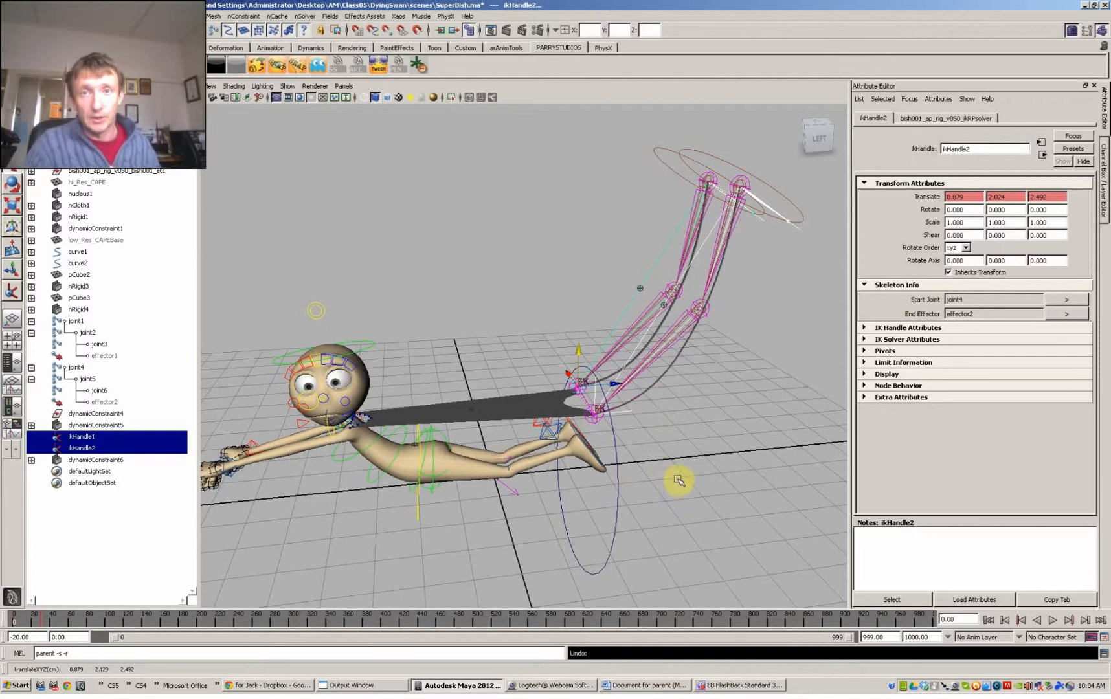
# Limit the viewport to polygons and select the low_Res_CAPE mesh where it meets the cable ends
pyautogui.keyDown('alt'); pyautogui.moveTo(676, 487); pyautogui.dragTo(692, 496); pyautogui.keyUp('alt')
pyautogui.keyDown('alt'); pyautogui.moveTo(692, 496); pyautogui.dragTo(829, 537, button='right'); pyautogui.keyUp('alt')
pyautogui.keyDown('alt'); pyautogui.moveTo(771, 518); pyautogui.dragTo(695, 481, button='middle'); pyautogui.keyUp('alt')
pyautogui.keyDown('alt'); pyautogui.moveTo(694, 481); pyautogui.dragTo(868, 541, button='right'); pyautogui.keyUp('alt')
pyautogui.keyDown('alt'); pyautogui.moveTo(734, 553); pyautogui.dragTo(749, 558); pyautogui.keyUp('alt')
pyautogui.click(1050, 622)
pyautogui.click(288, 86)
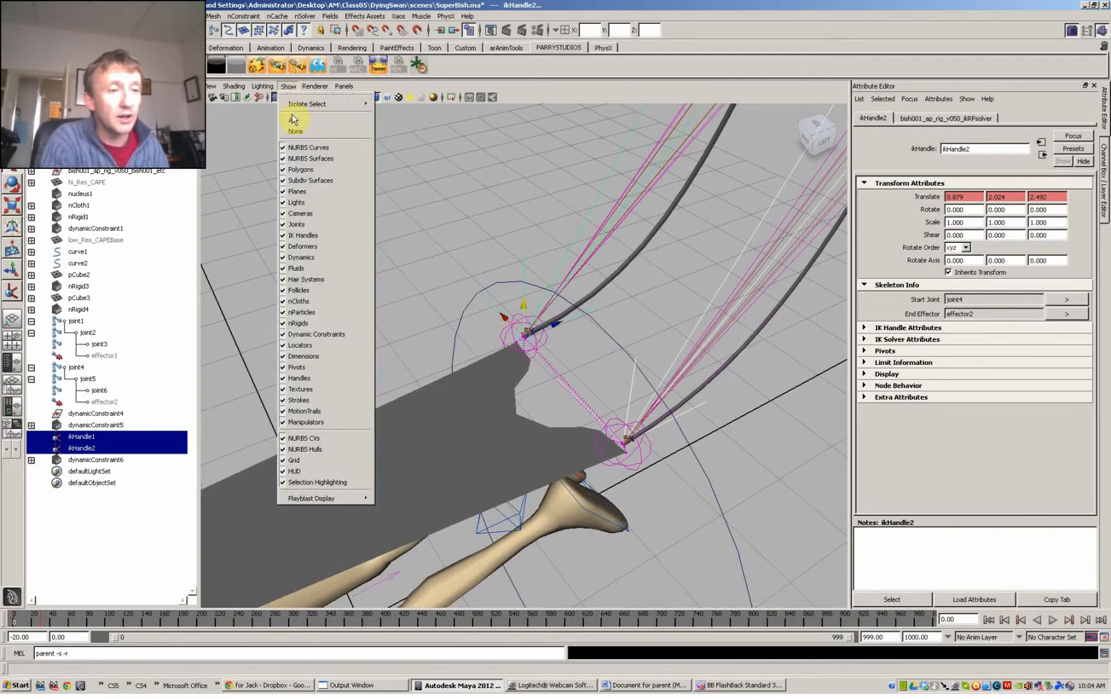
pyautogui.click(295, 131)
pyautogui.click(288, 86)
pyautogui.click(302, 169)
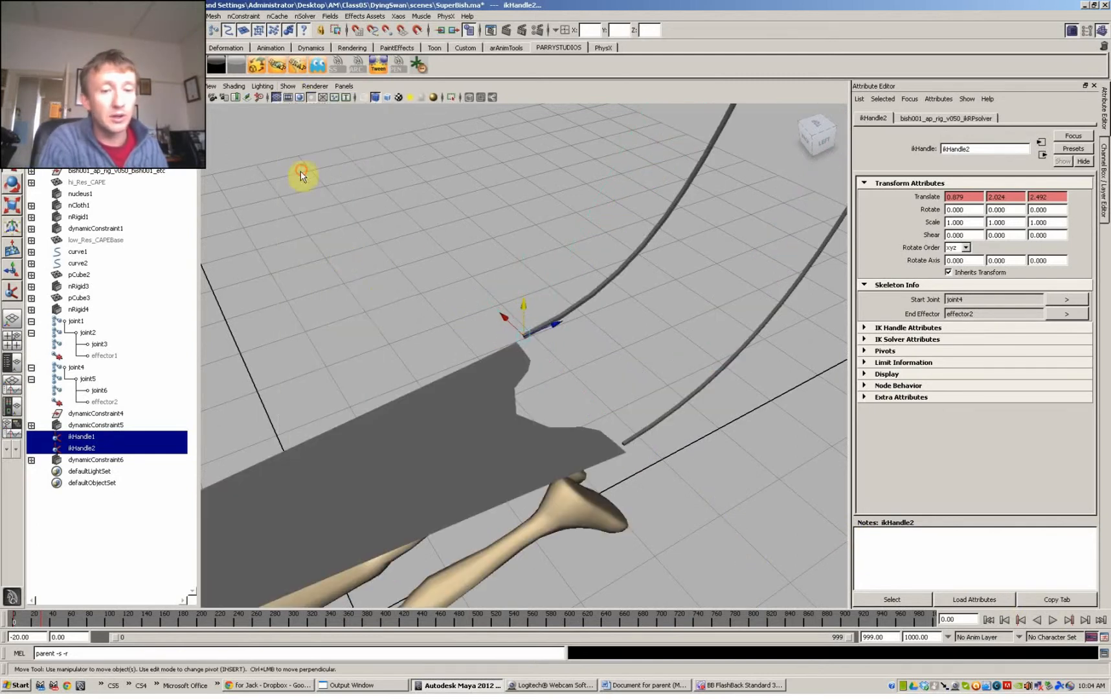
pyautogui.click(611, 433)
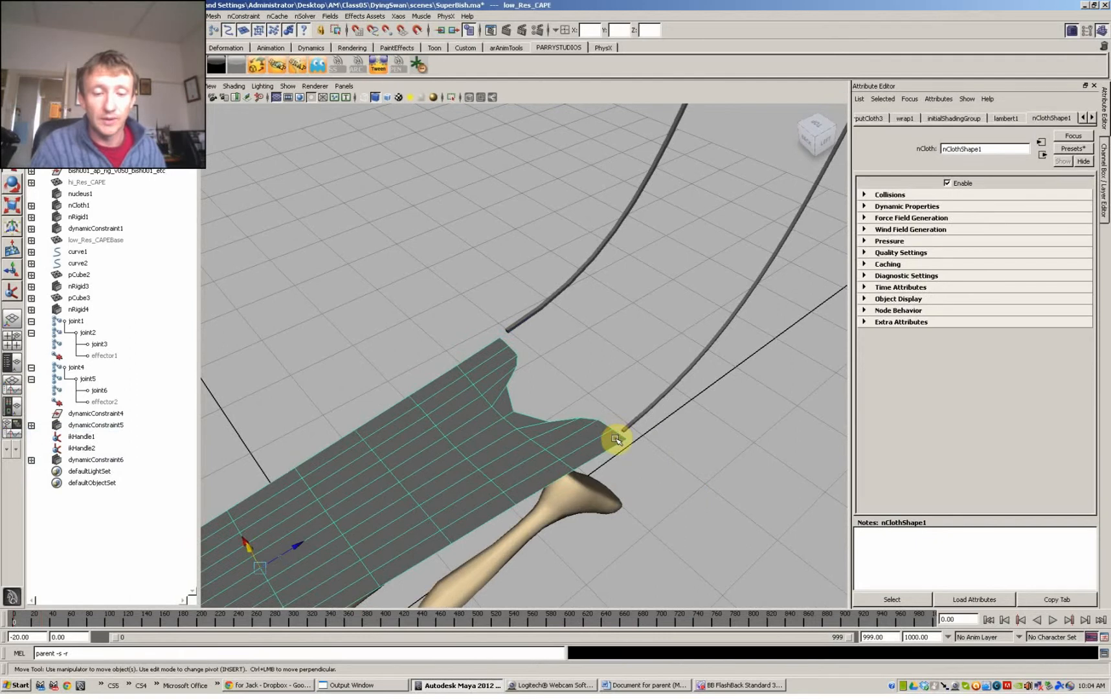
# Set the Strength of dynamicConstraint6, the component-to-component constraint tying the cape corners to the cable ends, to 1000
pyautogui.click(628, 440)
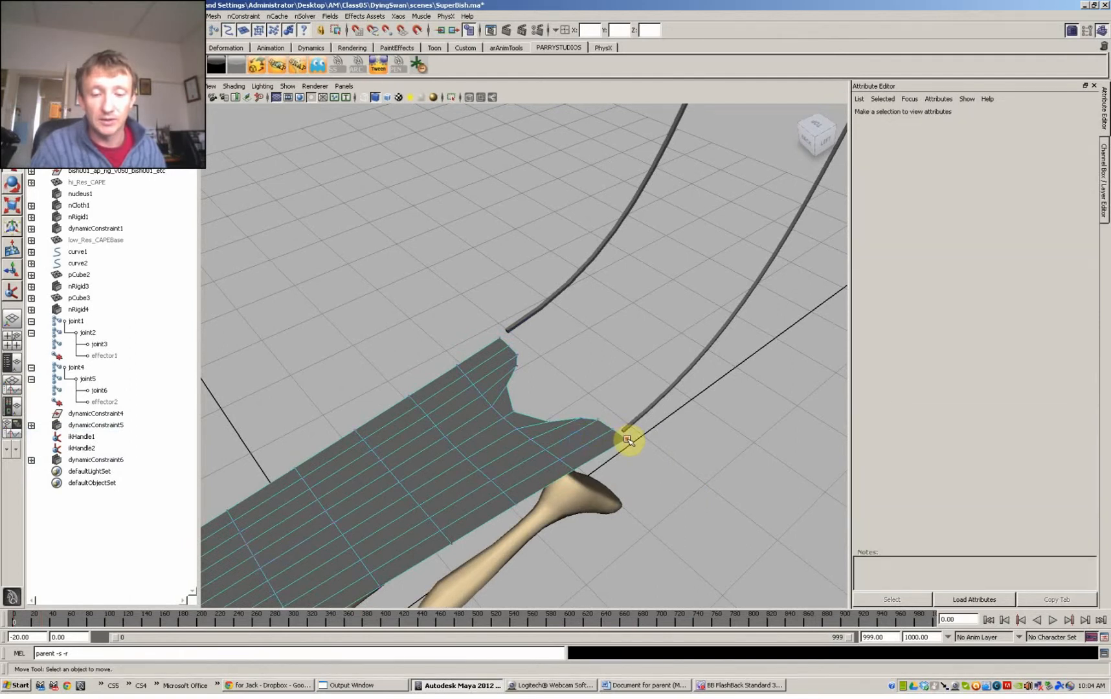
pyautogui.click(513, 326)
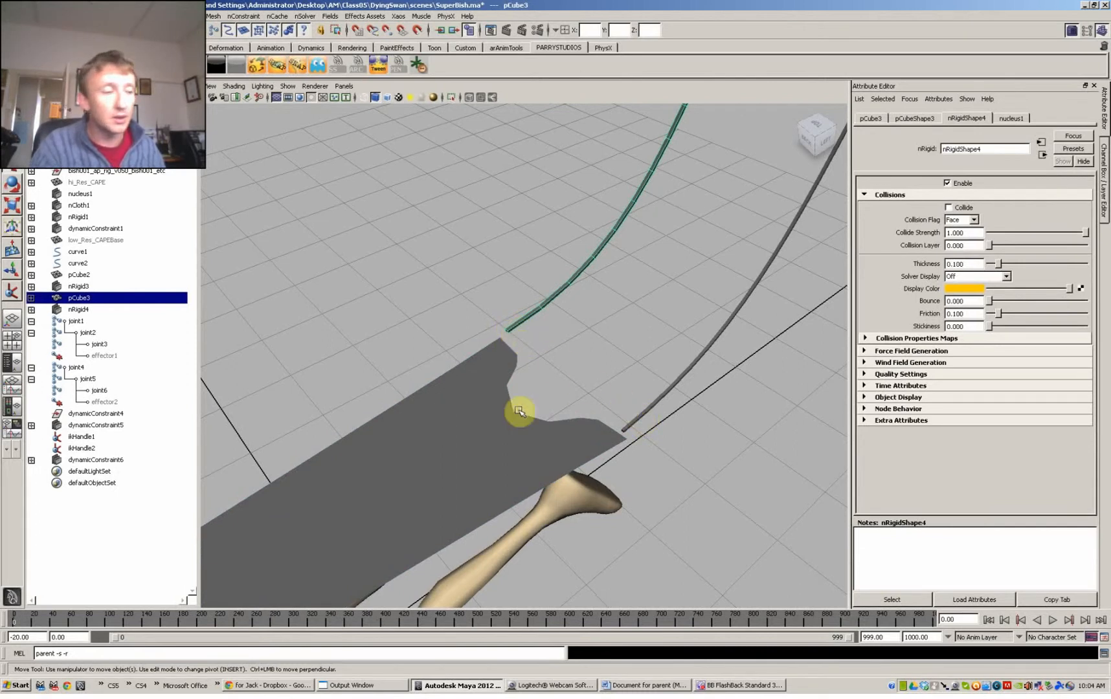
pyautogui.click(105, 461)
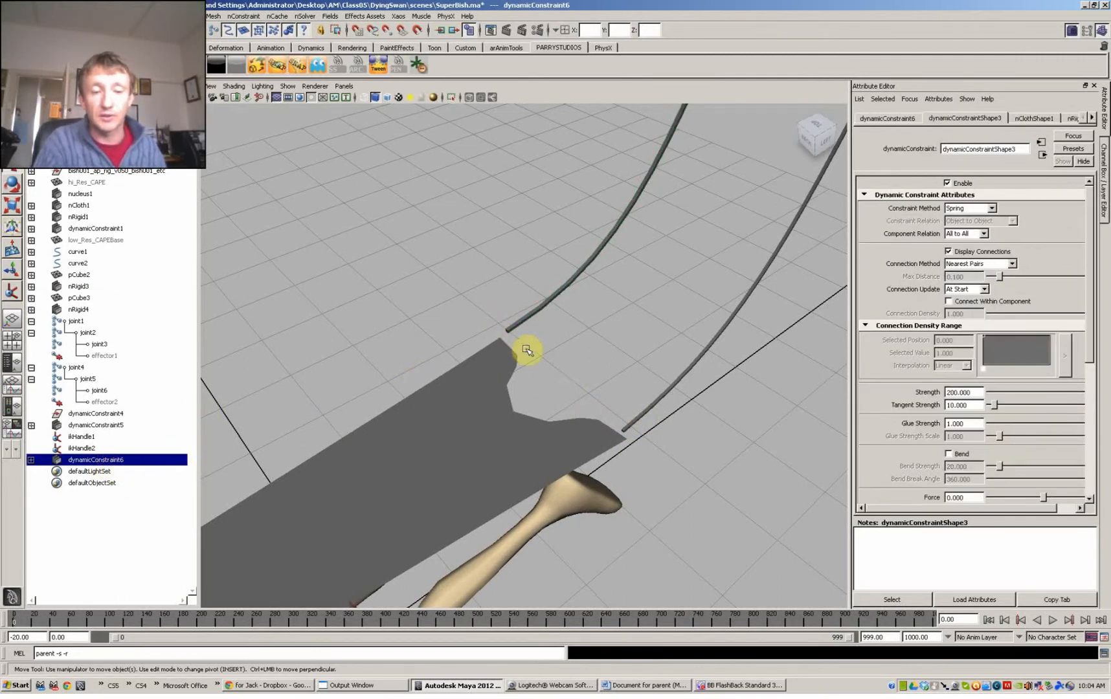
pyautogui.click(243, 17)
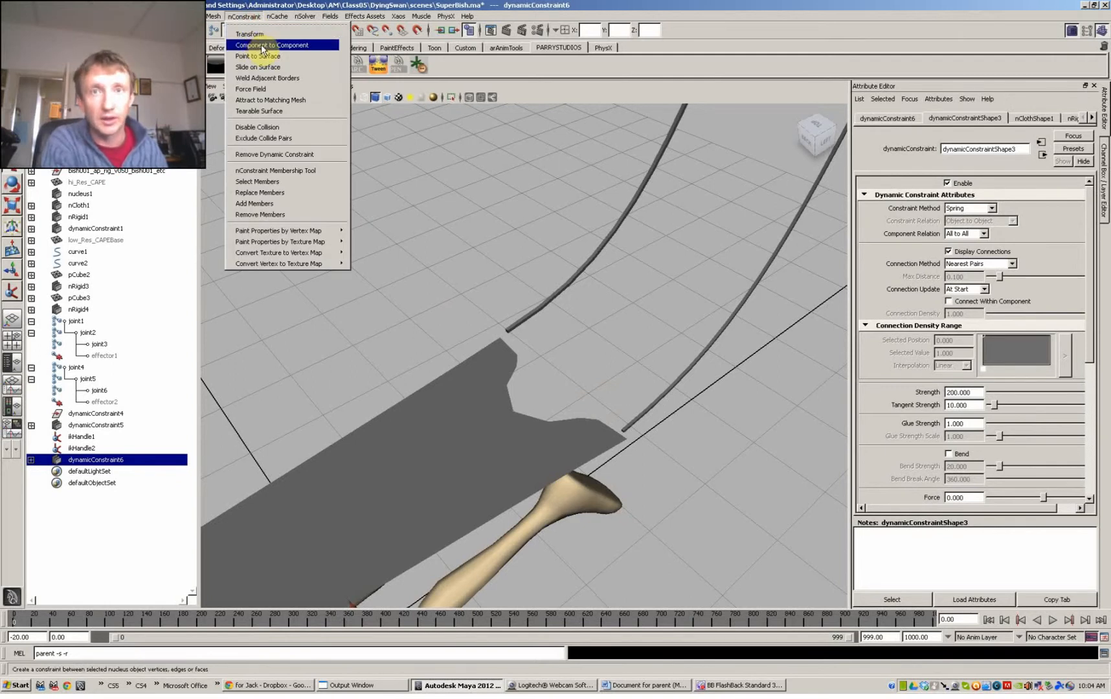
pyautogui.click(137, 461)
pyautogui.click(963, 392)
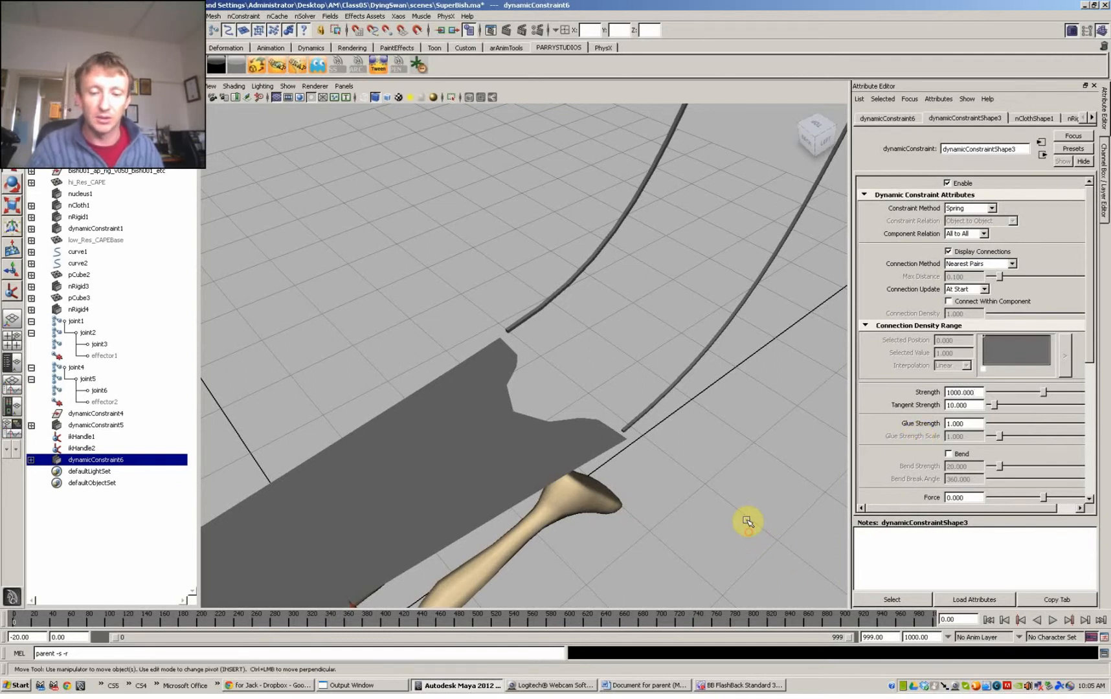
# Show all object types in the viewport with the whole character, cape and cables in view
pyautogui.keyDown('alt'); pyautogui.moveTo(743, 521); pyautogui.dragTo(746, 512); pyautogui.keyUp('alt')
pyautogui.keyDown('alt'); pyautogui.moveTo(724, 508); pyautogui.dragTo(522, 434, button='right'); pyautogui.keyUp('alt')
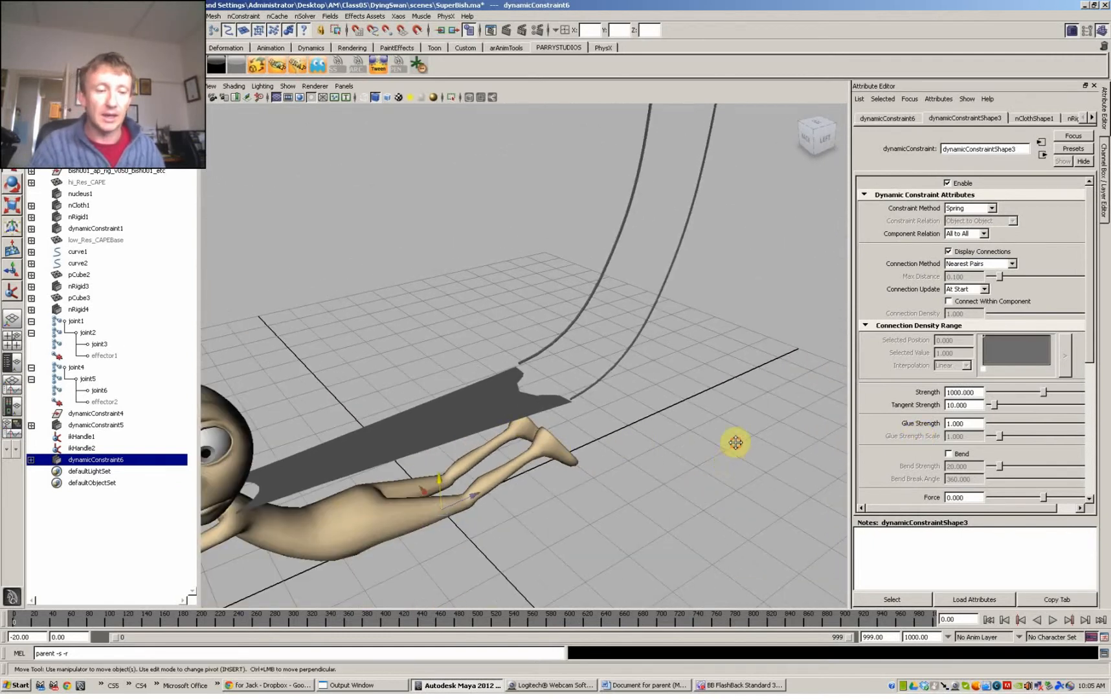
pyautogui.keyDown('alt'); pyautogui.moveTo(734, 442); pyautogui.dragTo(714, 426); pyautogui.keyUp('alt')
pyautogui.click(290, 86)
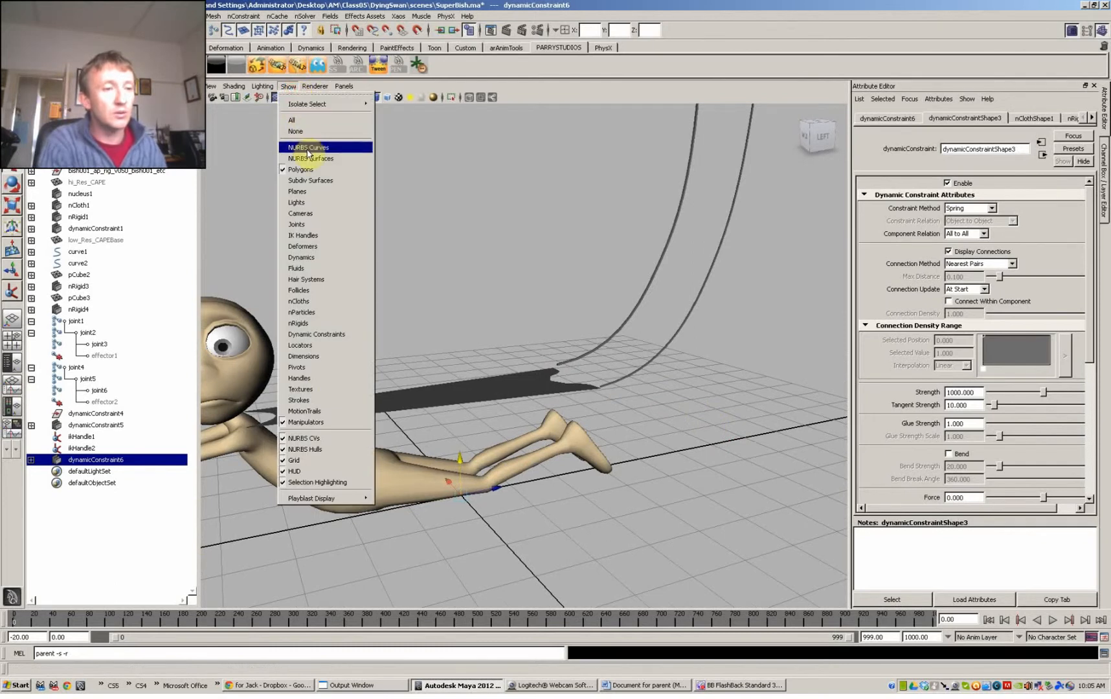
pyautogui.click(305, 121)
# Select nucleus1, check its gravity direction and wind speed, and raise the Wind Noise to about 3.05
pyautogui.keyDown('alt'); pyautogui.moveTo(541, 551); pyautogui.dragTo(491, 528); pyautogui.keyUp('alt')
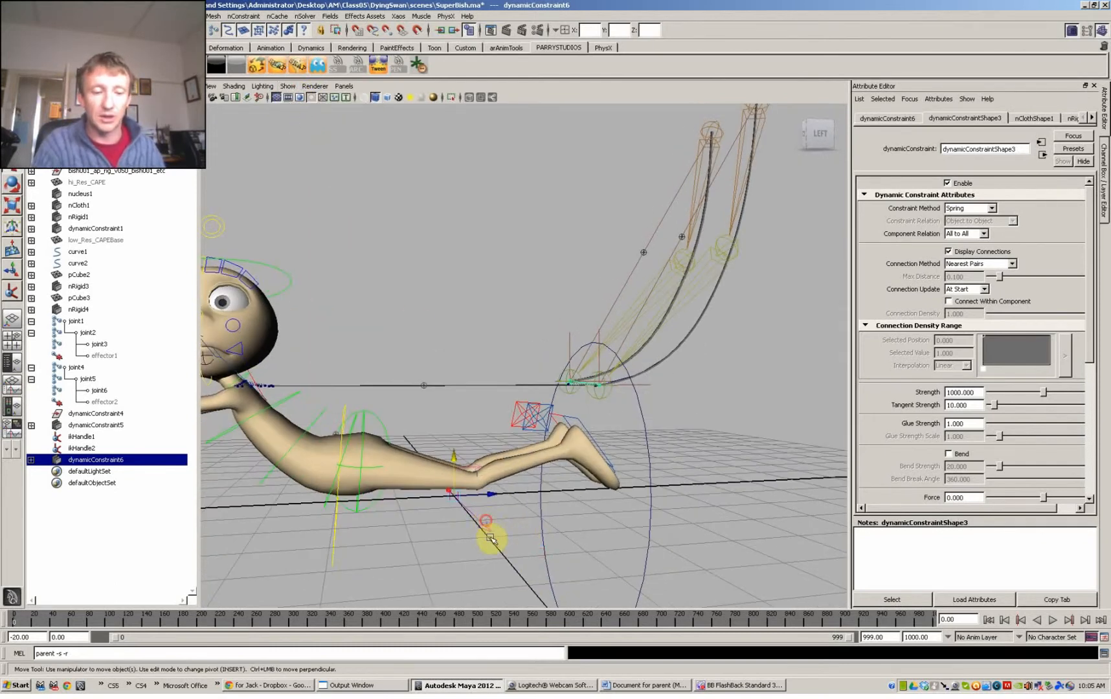
pyautogui.click(494, 544)
pyautogui.moveTo(1008, 323); pyautogui.dragTo(976, 332)
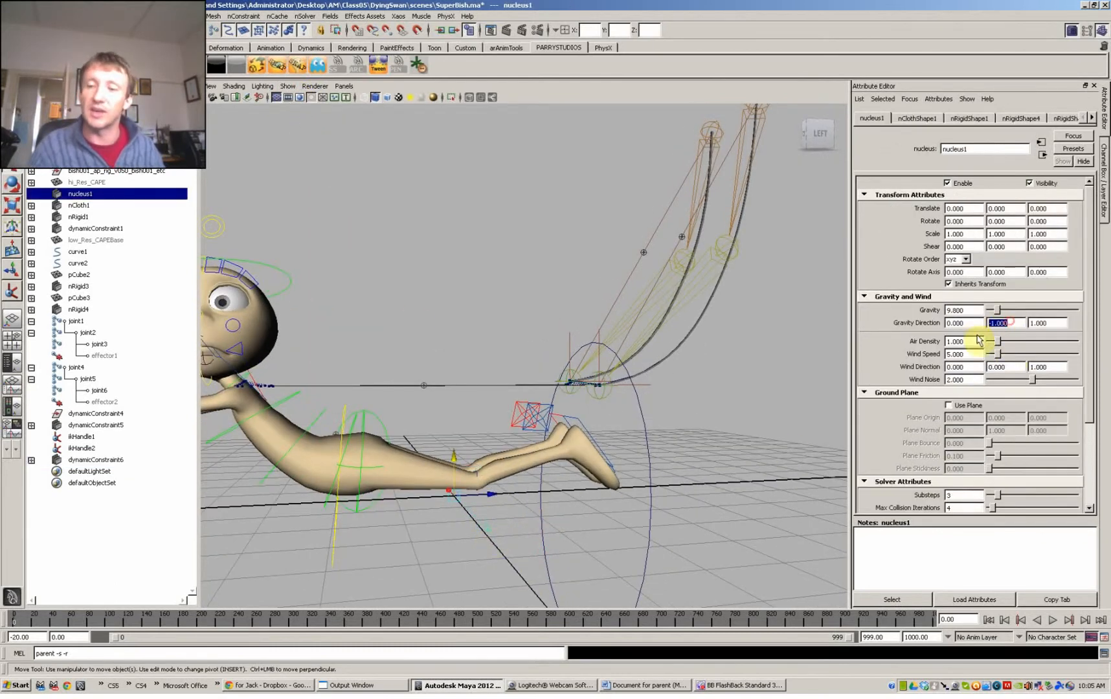
pyautogui.moveTo(1054, 321); pyautogui.dragTo(1024, 317)
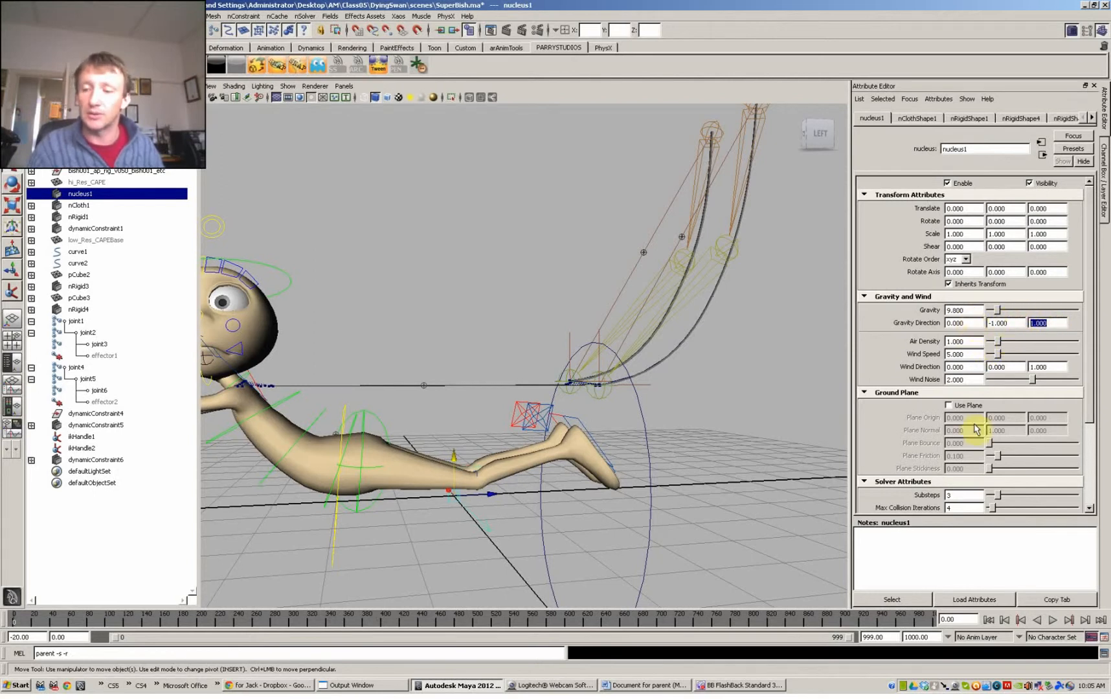
pyautogui.moveTo(968, 354); pyautogui.dragTo(939, 356)
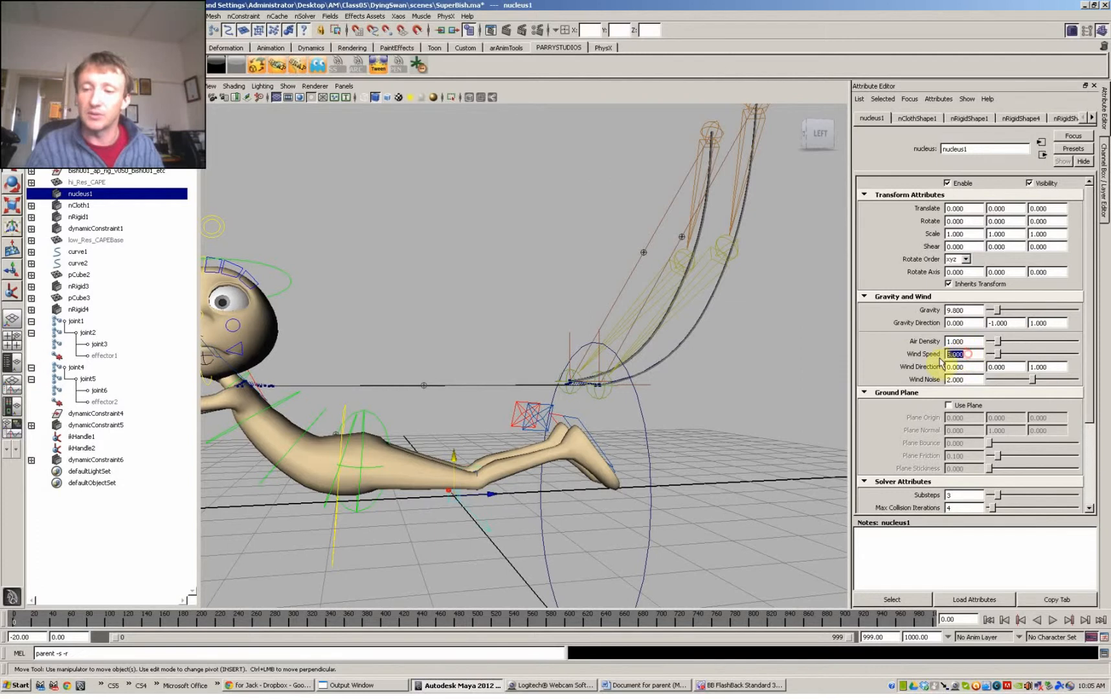
pyautogui.moveTo(1034, 379); pyautogui.dragTo(1051, 382)
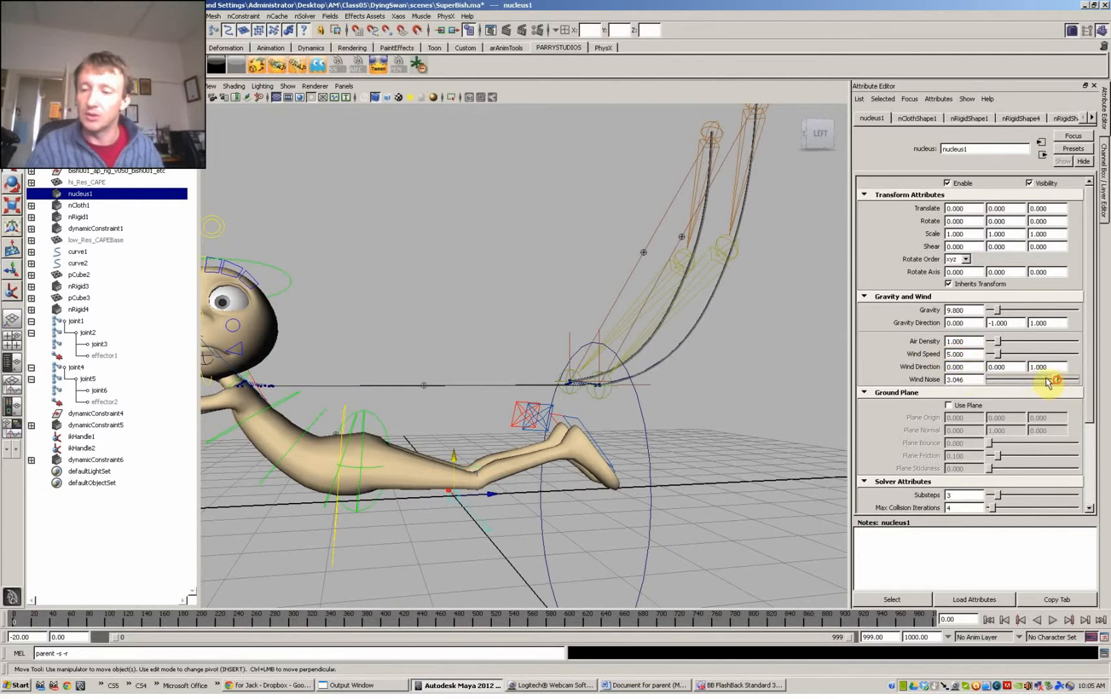
# Limit the viewport to polygons, turn on the film gate and frame the character with the cape and cables
pyautogui.click(772, 491)
pyautogui.moveTo(771, 490)
pyautogui.keyDown('alt'); pyautogui.mouseDown()
pyautogui.moveTo(764, 507)
pyautogui.moveTo(785, 483)
pyautogui.moveTo(774, 491)
pyautogui.mouseUp(); pyautogui.keyUp('alt')
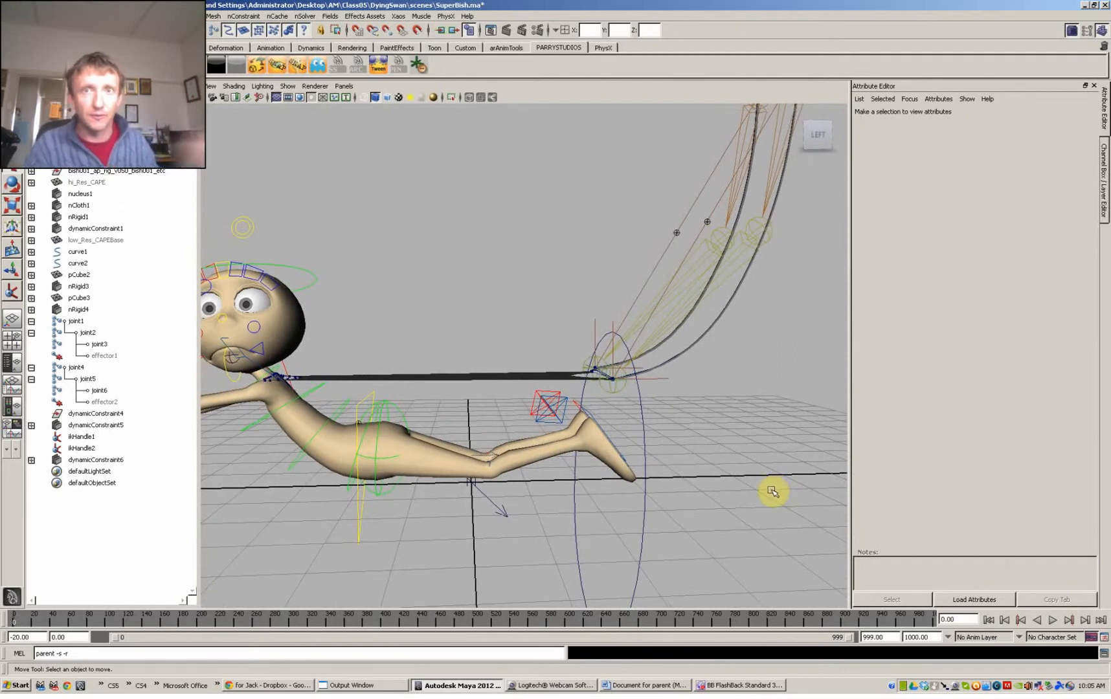
pyautogui.keyDown('alt'); pyautogui.moveTo(722, 518); pyautogui.dragTo(667, 481, button='right'); pyautogui.keyUp('alt')
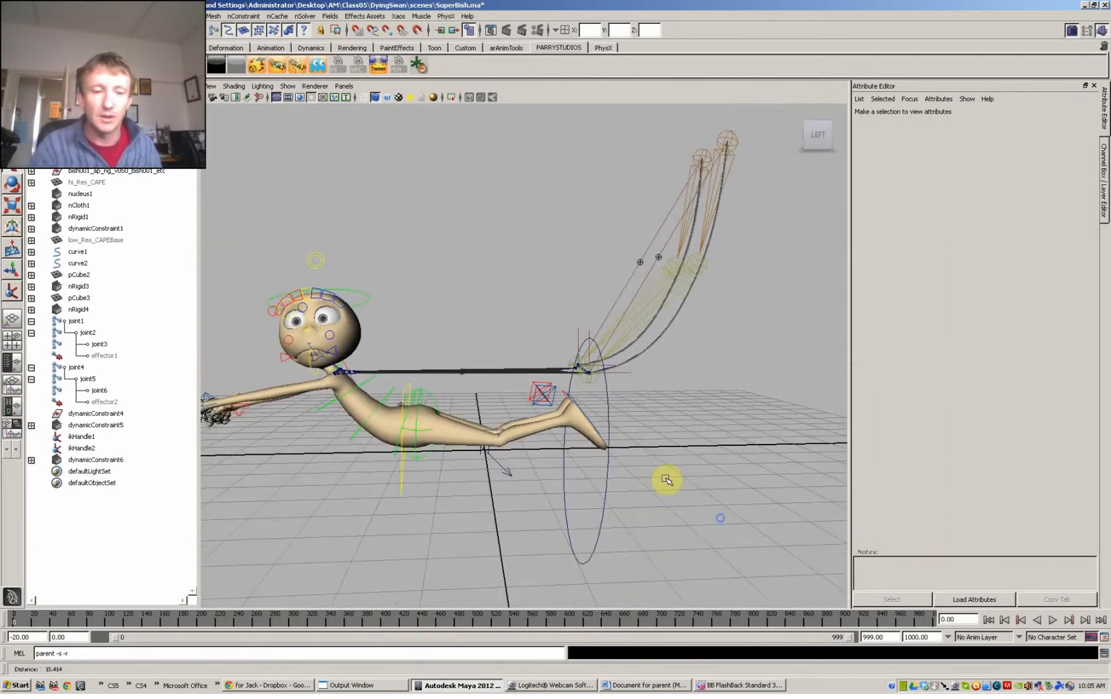
pyautogui.keyDown('alt'); pyautogui.moveTo(675, 476); pyautogui.dragTo(770, 501, button='middle'); pyautogui.keyUp('alt')
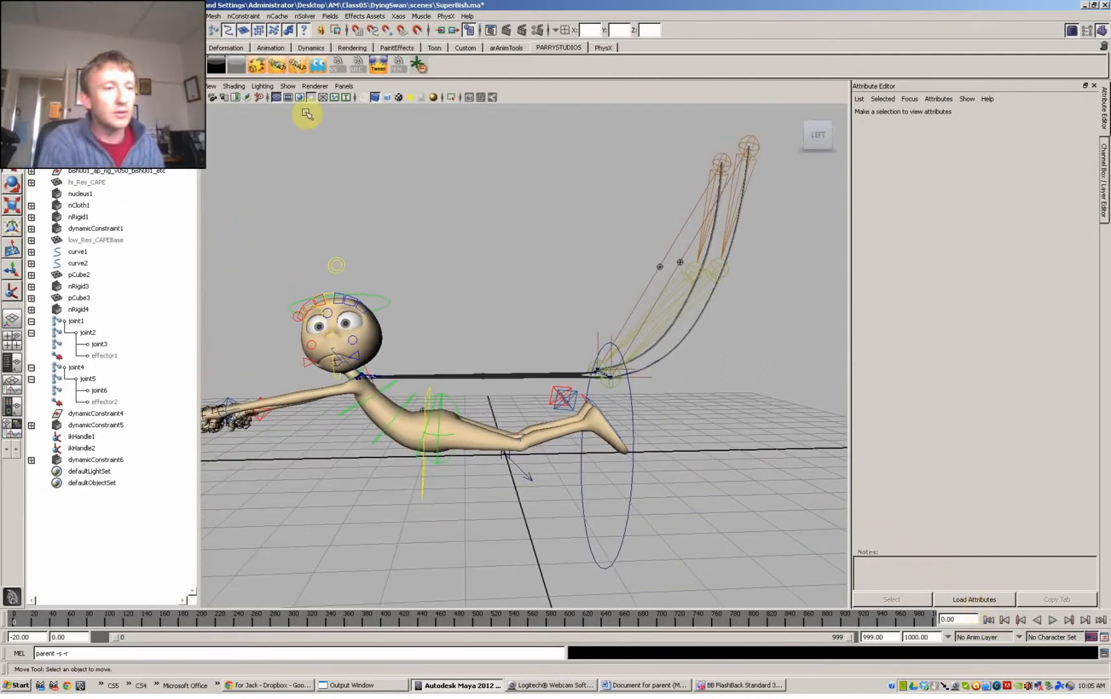
pyautogui.click(288, 86)
pyautogui.click(295, 131)
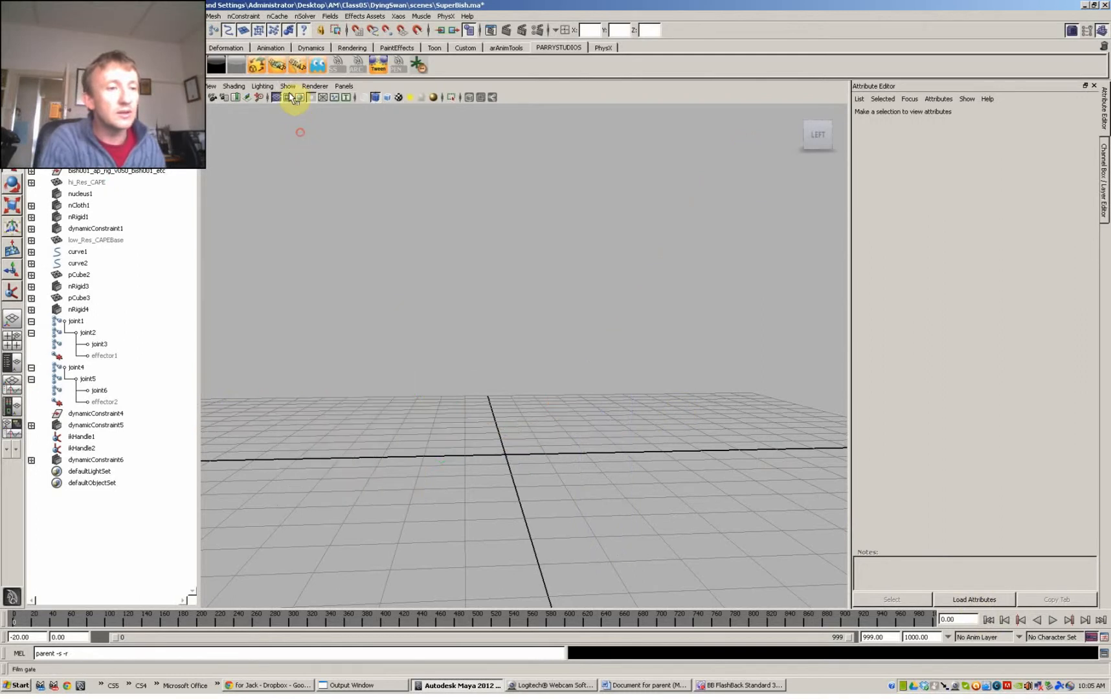
pyautogui.click(287, 97)
pyautogui.click(290, 88)
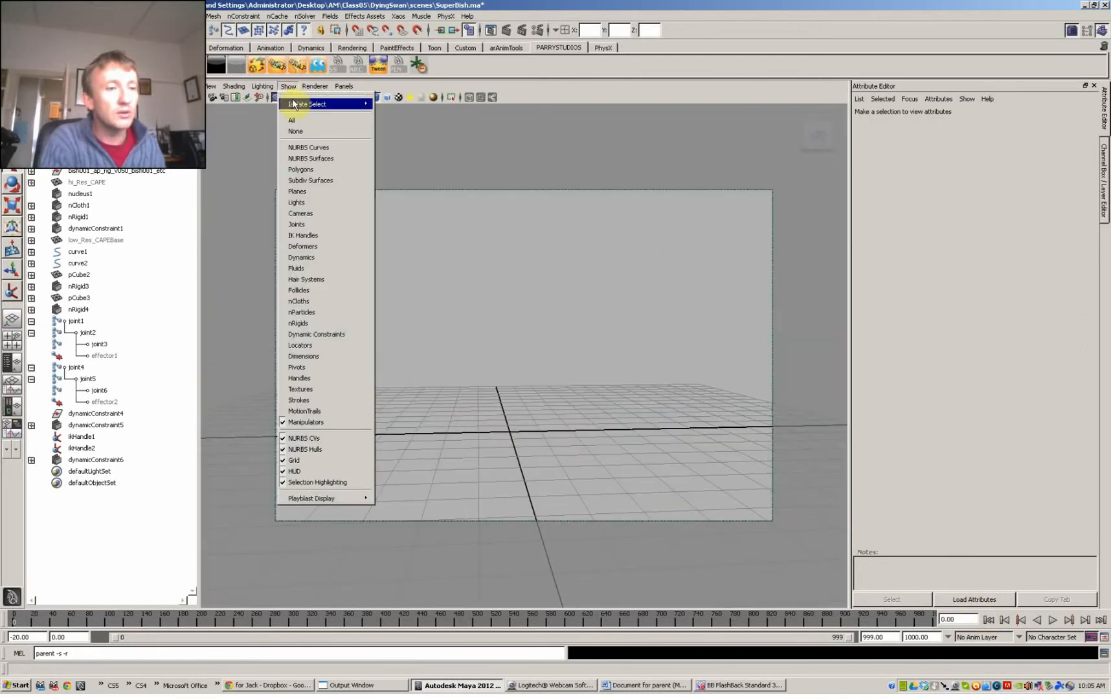
pyautogui.click(297, 169)
pyautogui.keyDown('alt'); pyautogui.moveTo(717, 503); pyautogui.dragTo(770, 479, button='middle'); pyautogui.keyUp('alt')
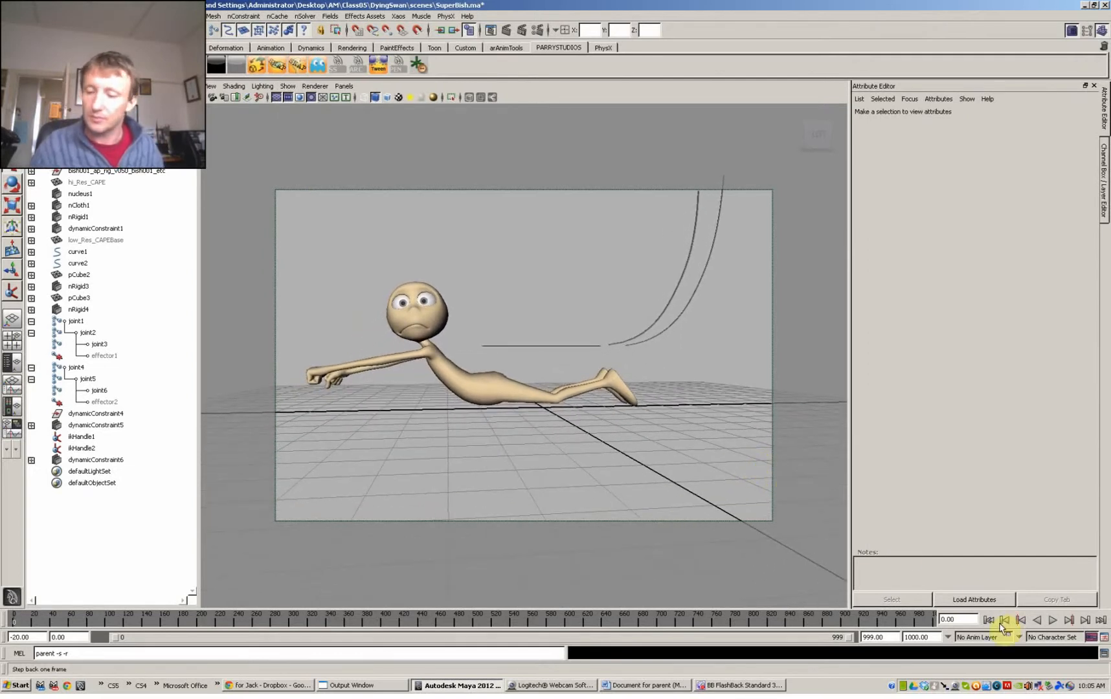
pyautogui.keyDown('alt'); pyautogui.moveTo(751, 516); pyautogui.dragTo(740, 537); pyautogui.keyUp('alt')
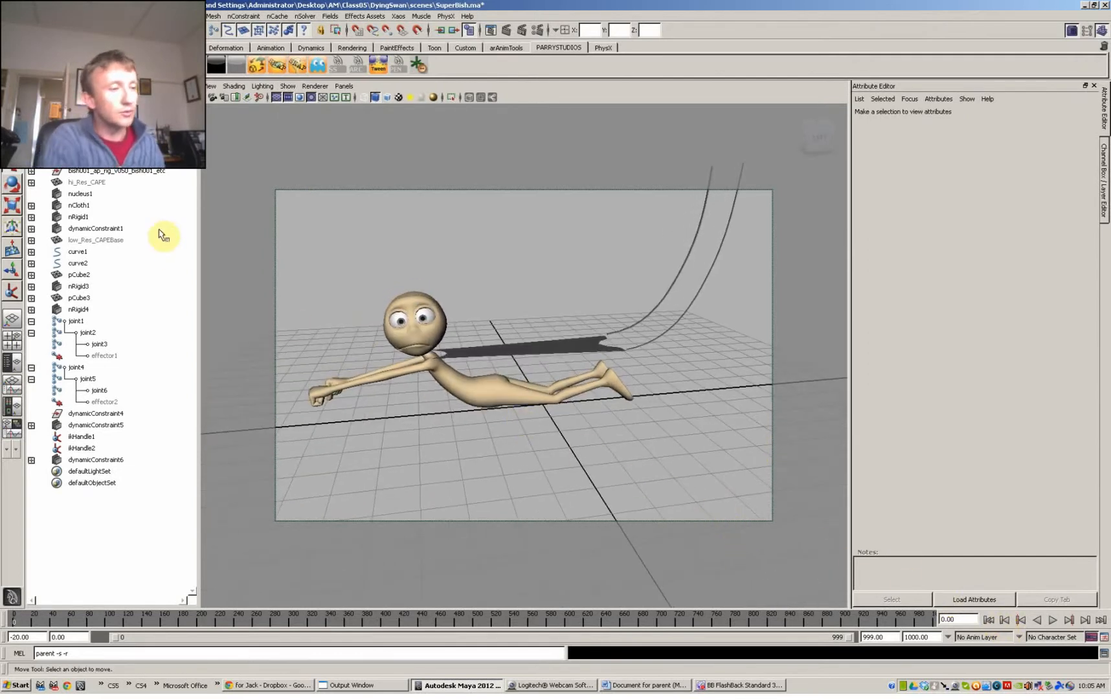
# Unhide the hi_Res_CAPE mesh and clear the selection
pyautogui.click(96, 184)
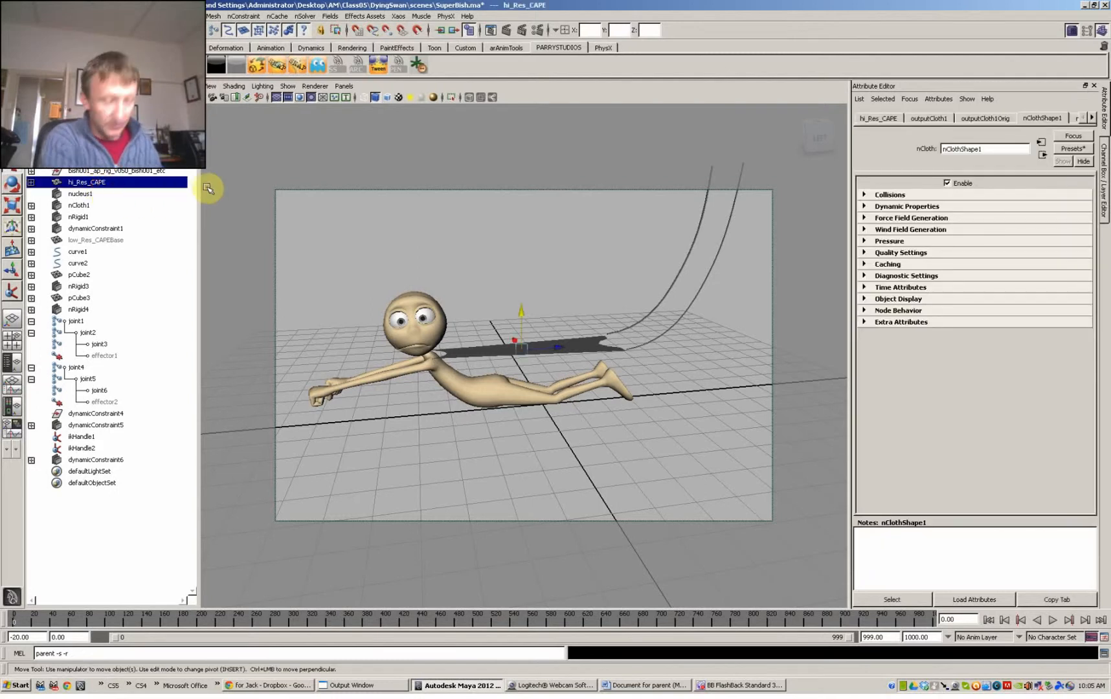
pyautogui.click(96, 159)
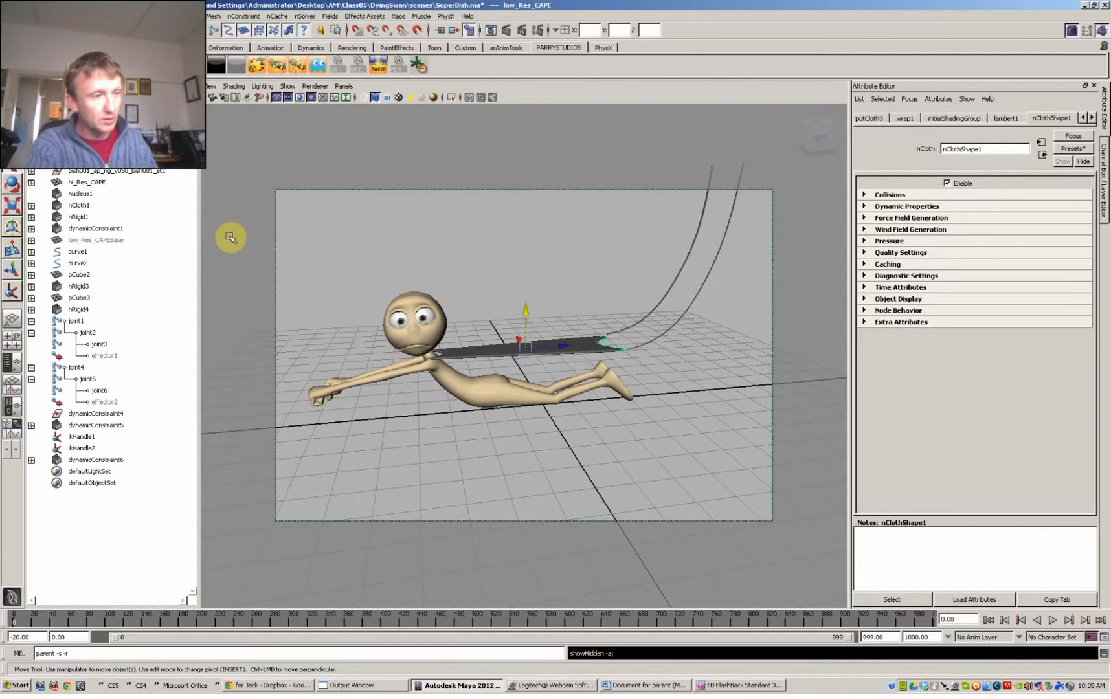
pyautogui.click(230, 239)
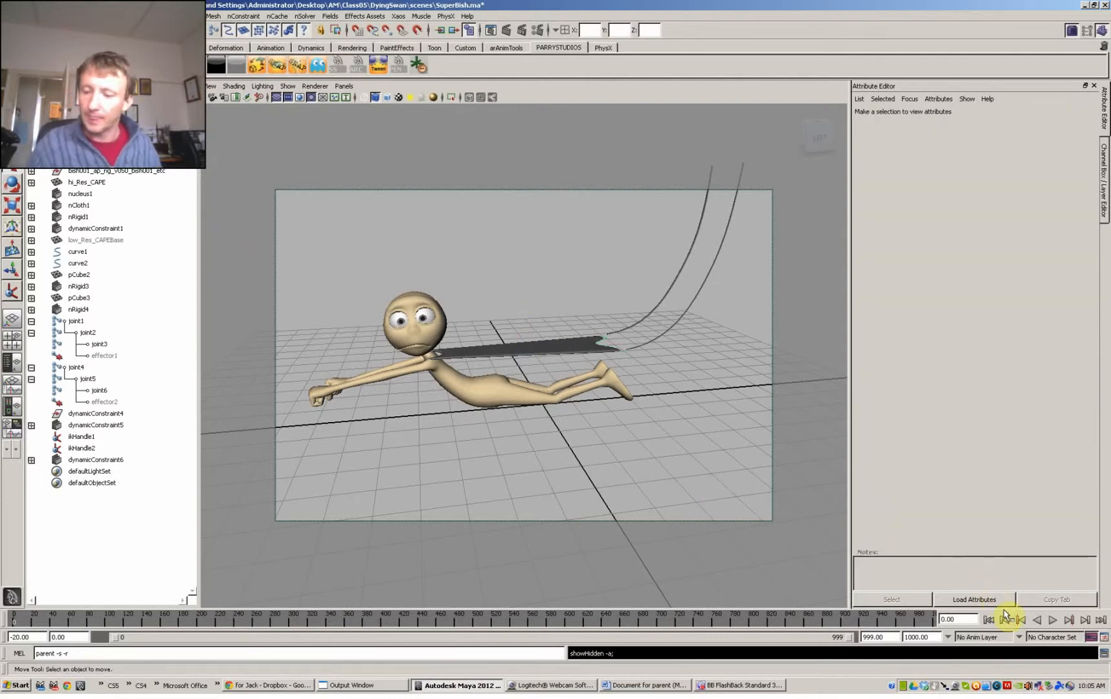
# Play the cape simulation while viewing it from several angles, rewind to the start, replay it and stop playback
pyautogui.click(1052, 620)
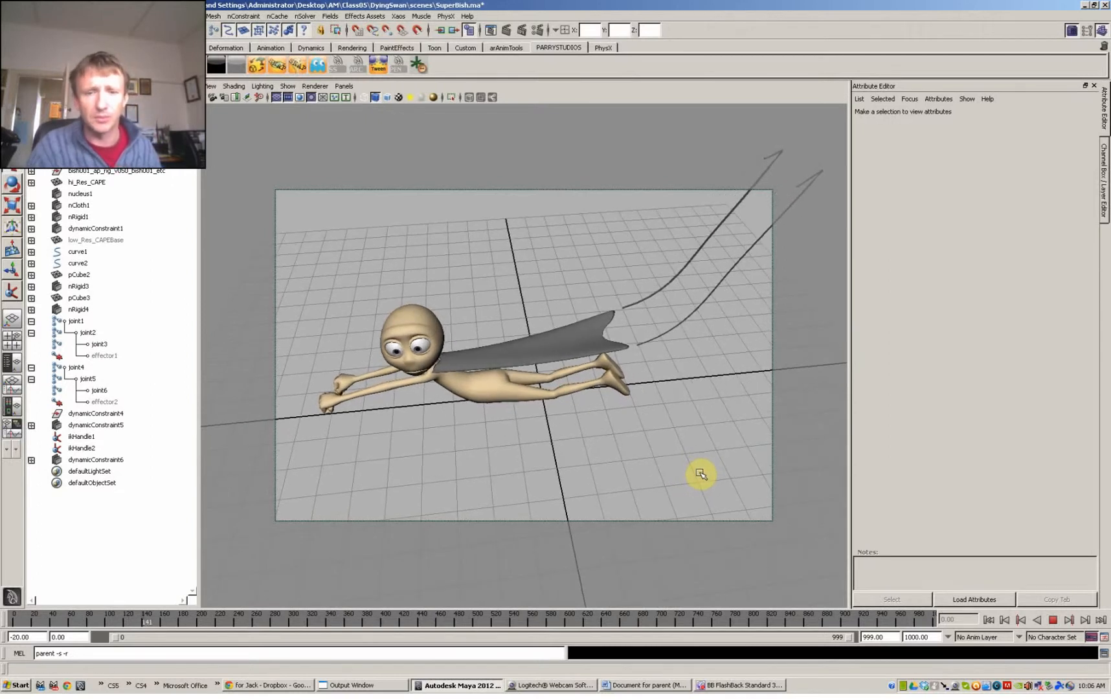
pyautogui.keyDown('alt'); pyautogui.moveTo(703, 469); pyautogui.dragTo(705, 450); pyautogui.keyUp('alt')
pyautogui.keyDown('alt'); pyautogui.moveTo(706, 450); pyautogui.dragTo(723, 417, button='middle'); pyautogui.keyUp('alt')
pyautogui.keyDown('alt'); pyautogui.moveTo(724, 417); pyautogui.dragTo(729, 411); pyautogui.keyUp('alt')
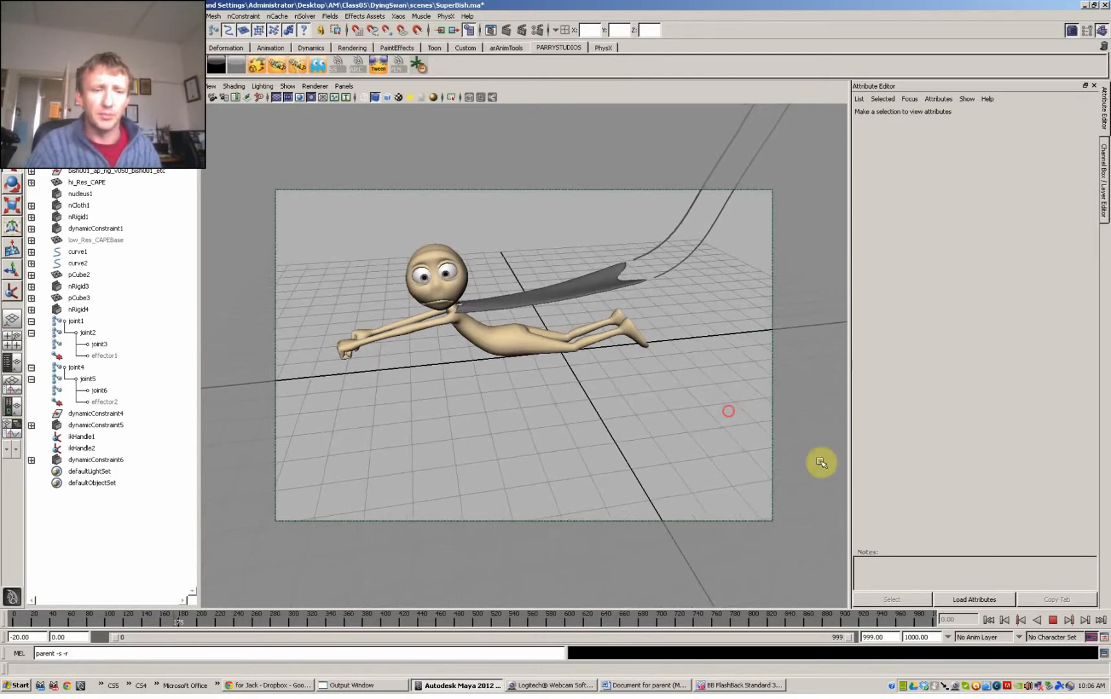
pyautogui.click(988, 619)
pyautogui.click(1052, 621)
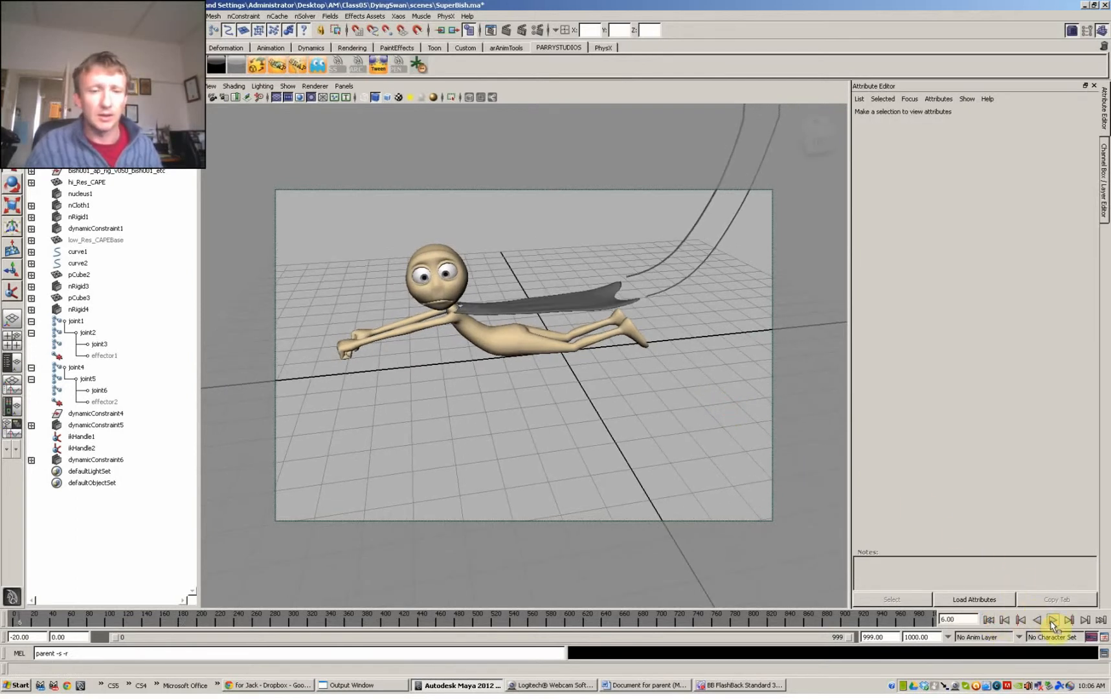
pyautogui.click(1053, 621)
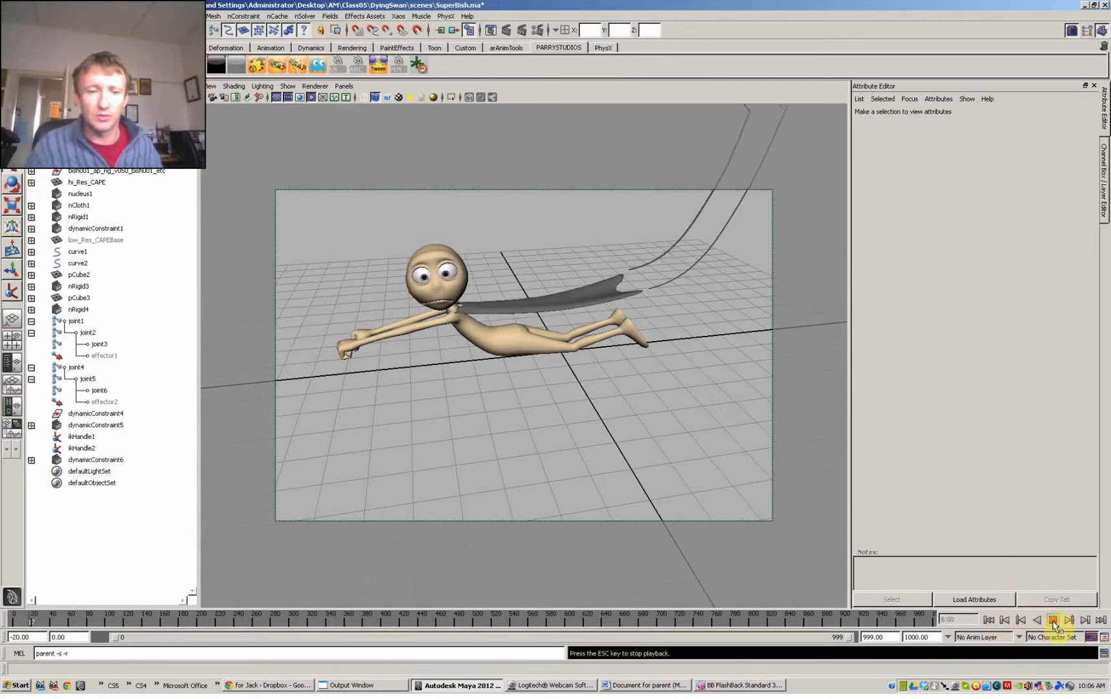
pyautogui.click(1053, 620)
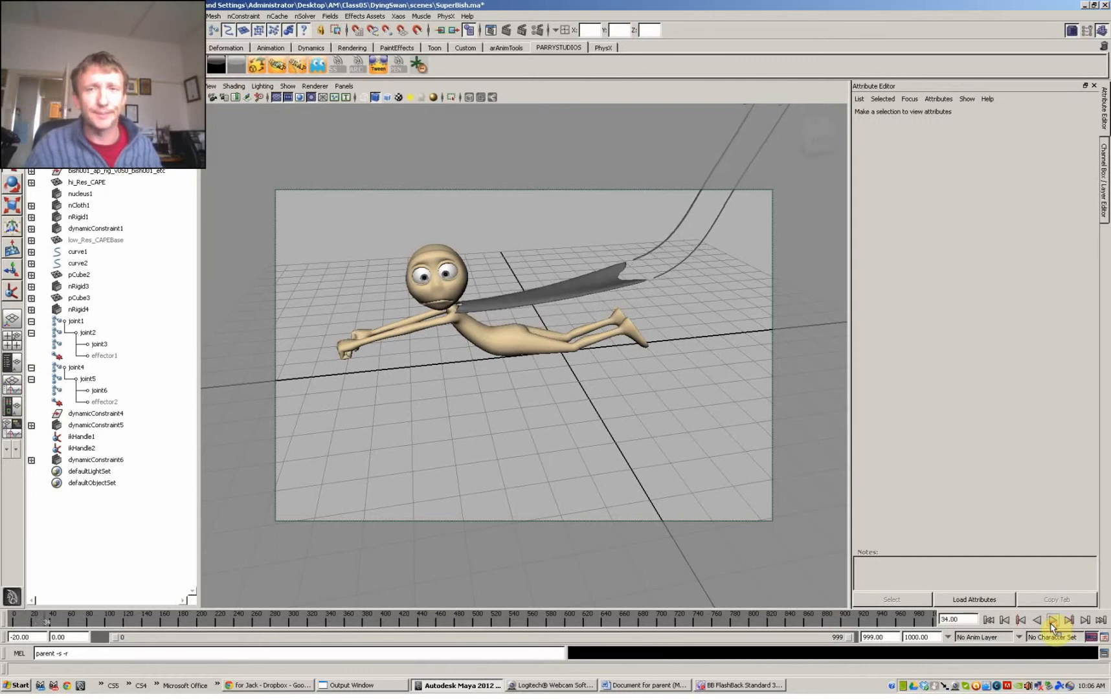